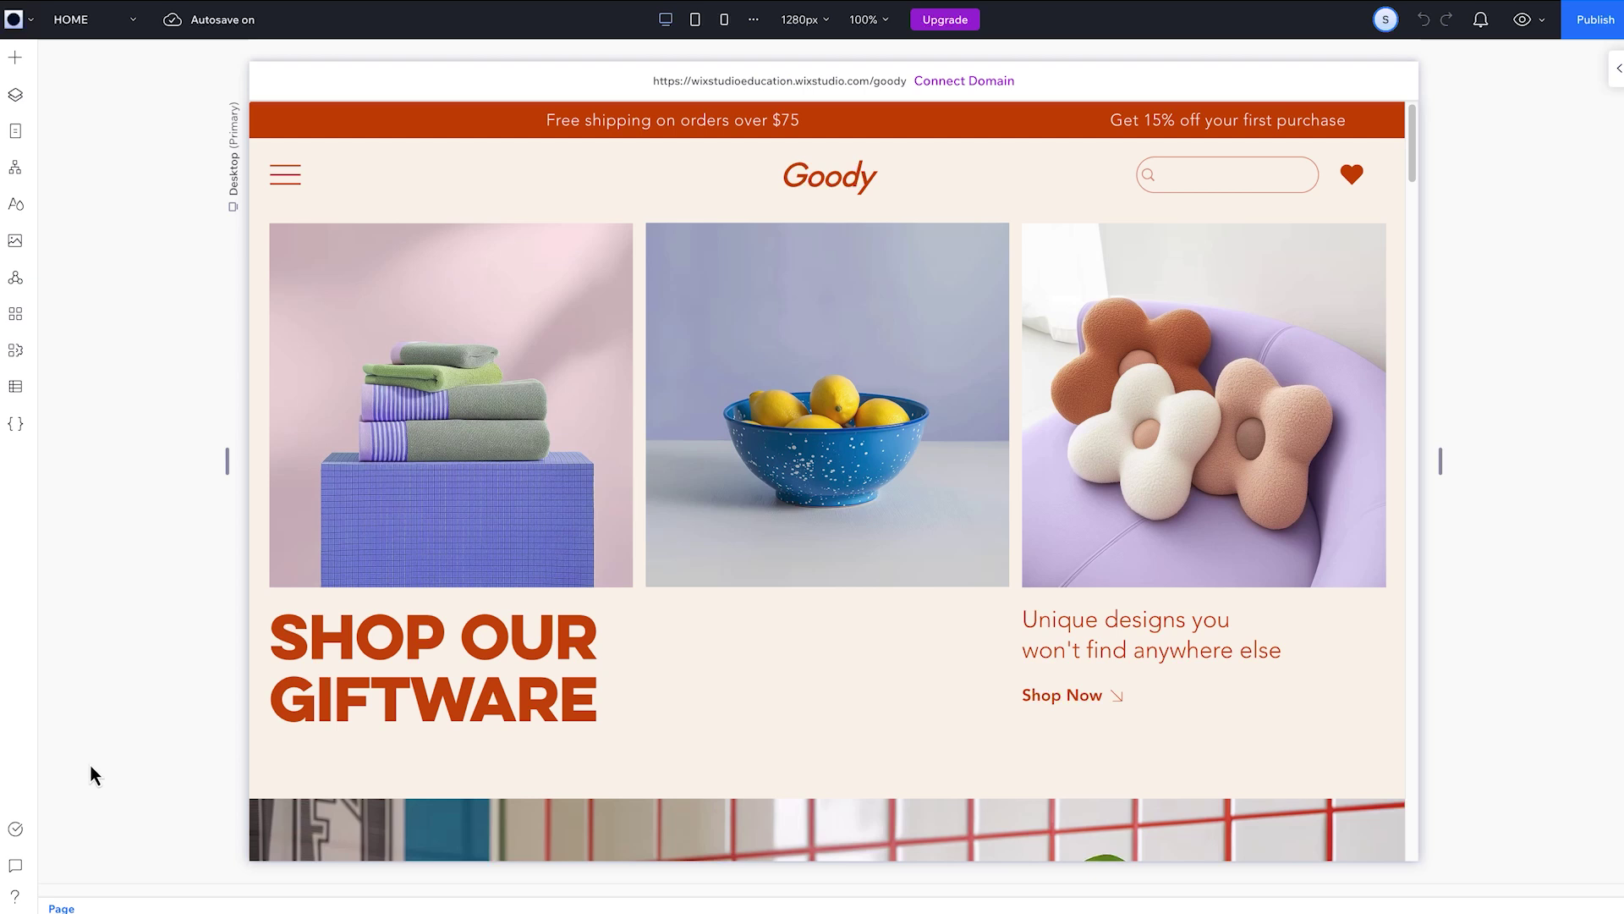
Launch the Fix Accessibility Issues wizard and start a site scan.
{"action": "left_click", "coordinate": [19, 834]}
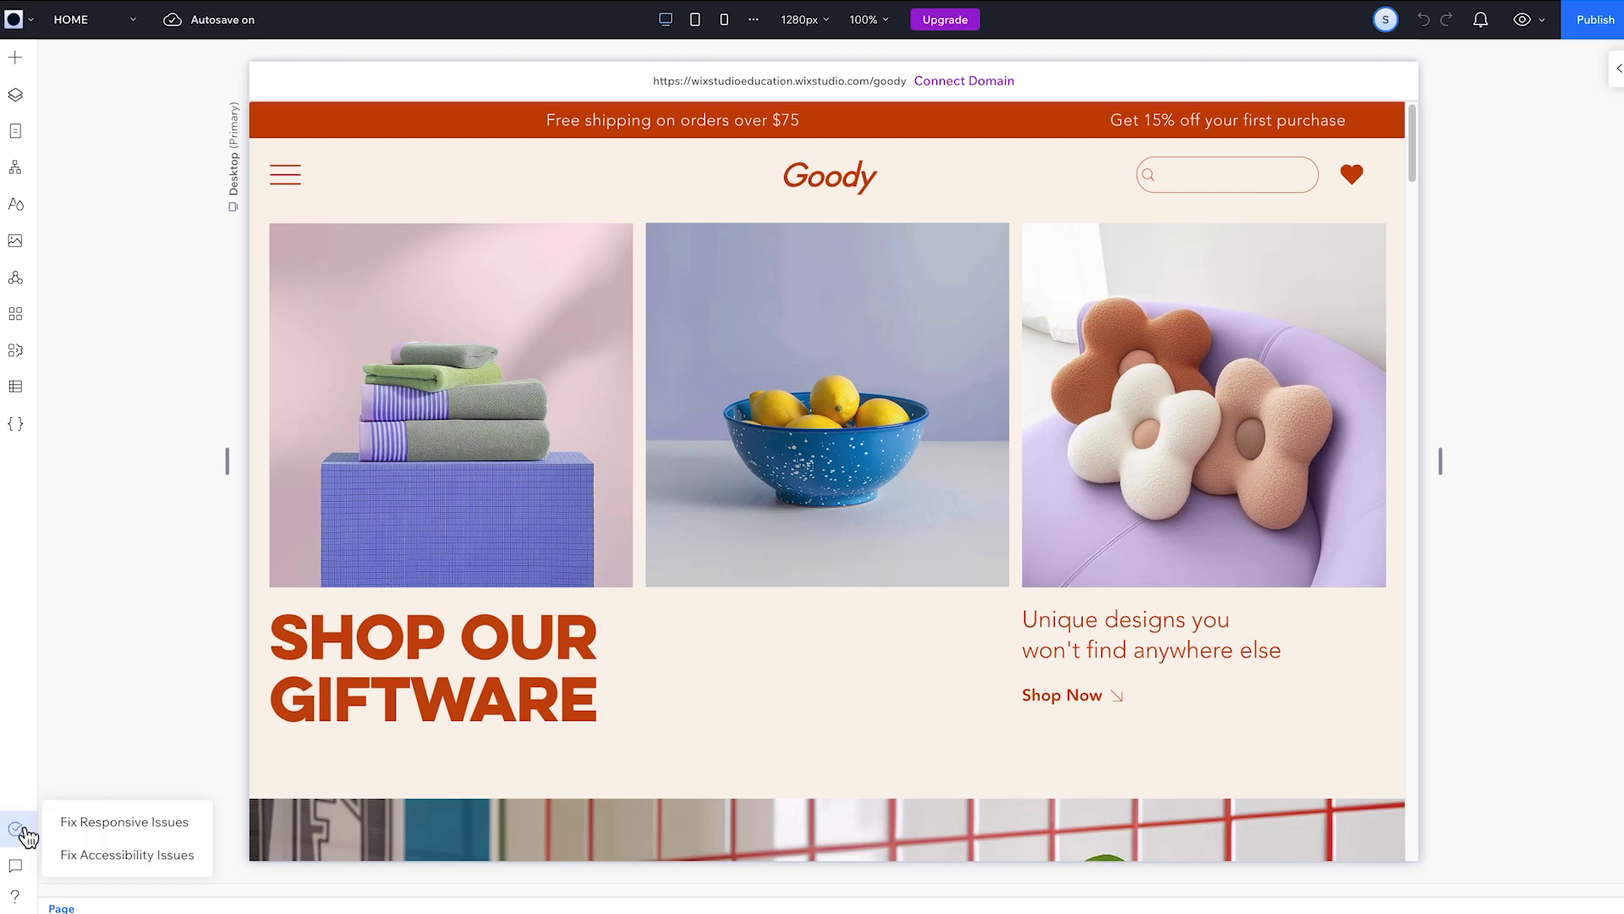
{"action": "left_click", "coordinate": [91, 857]}
{"action": "left_click", "coordinate": [113, 869]}
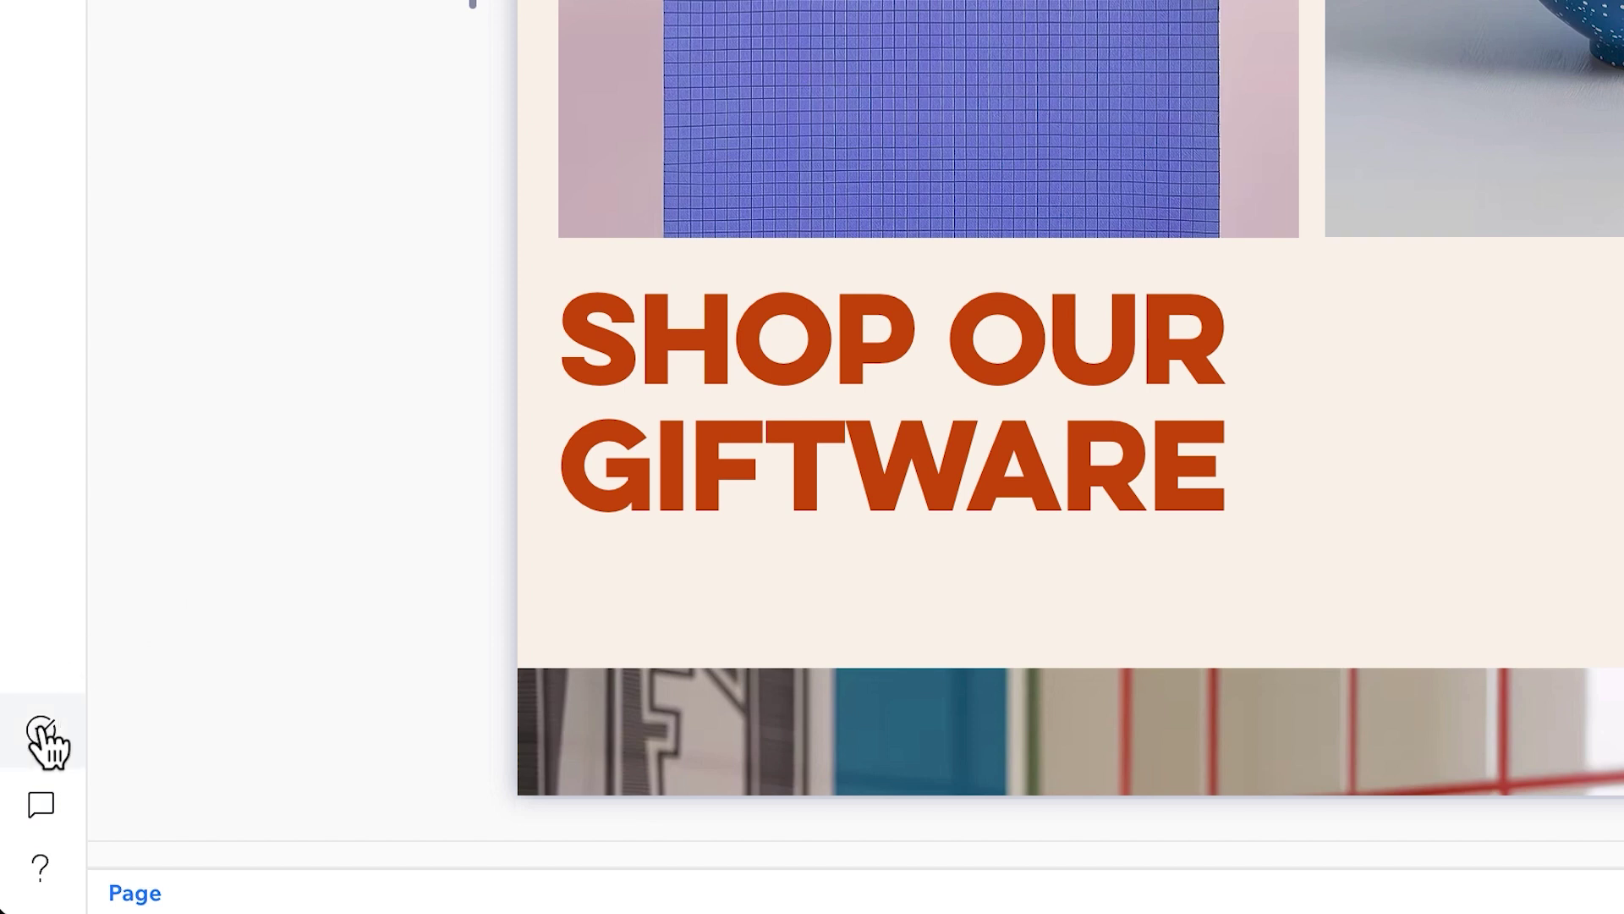
Rescan the Goody site and expand the Site level results.
{"action": "left_click", "coordinate": [42, 730]}
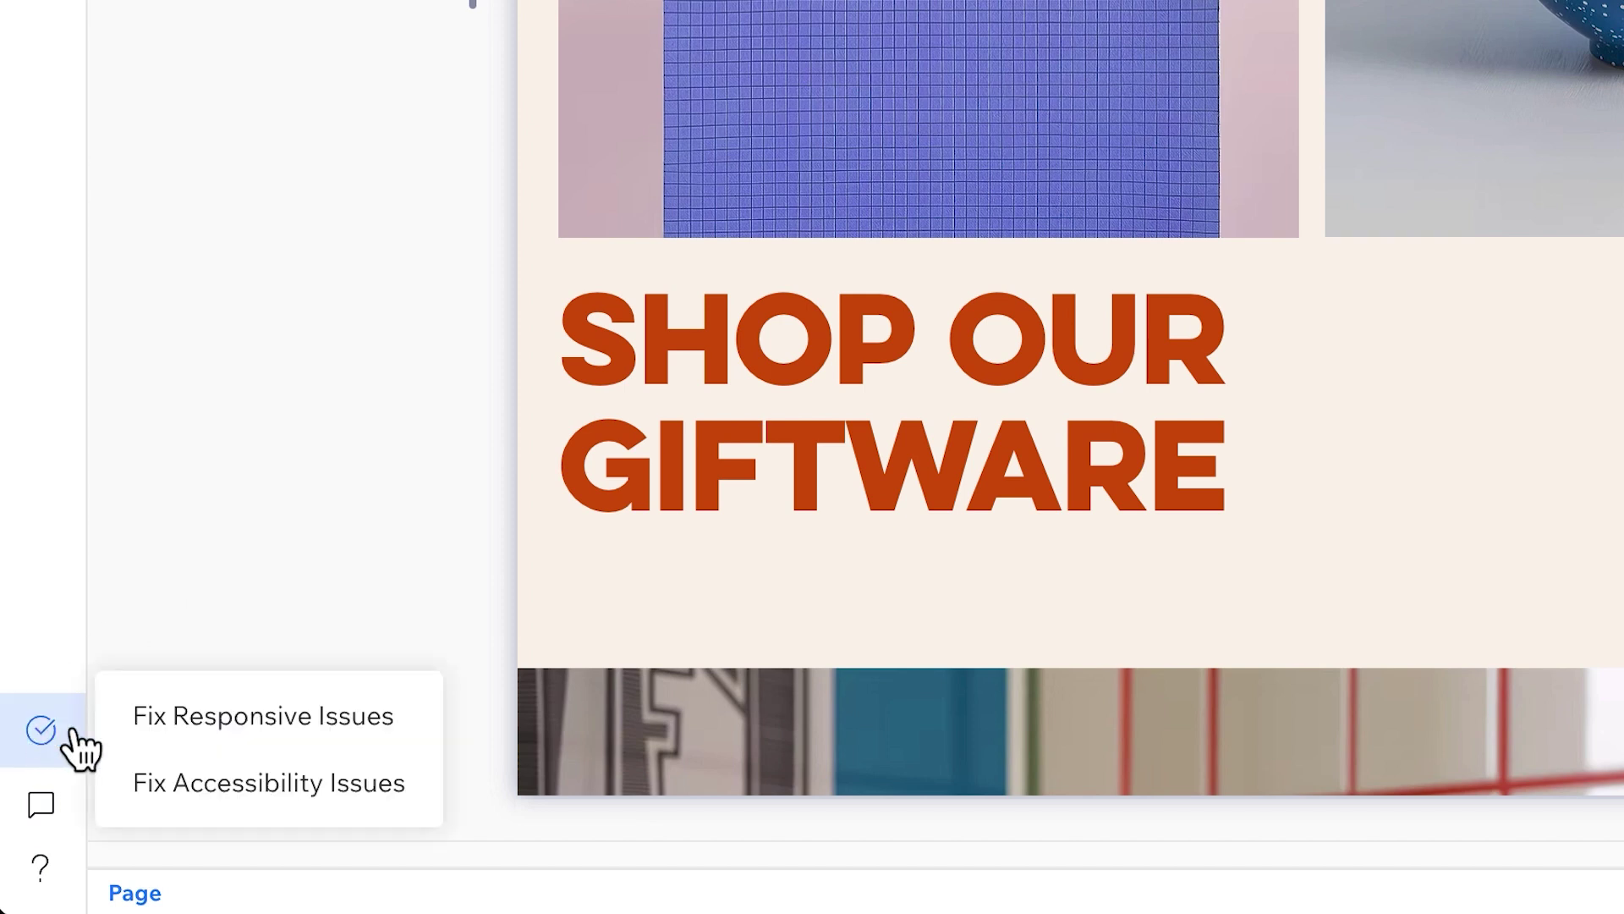
{"action": "left_click", "coordinate": [195, 783]}
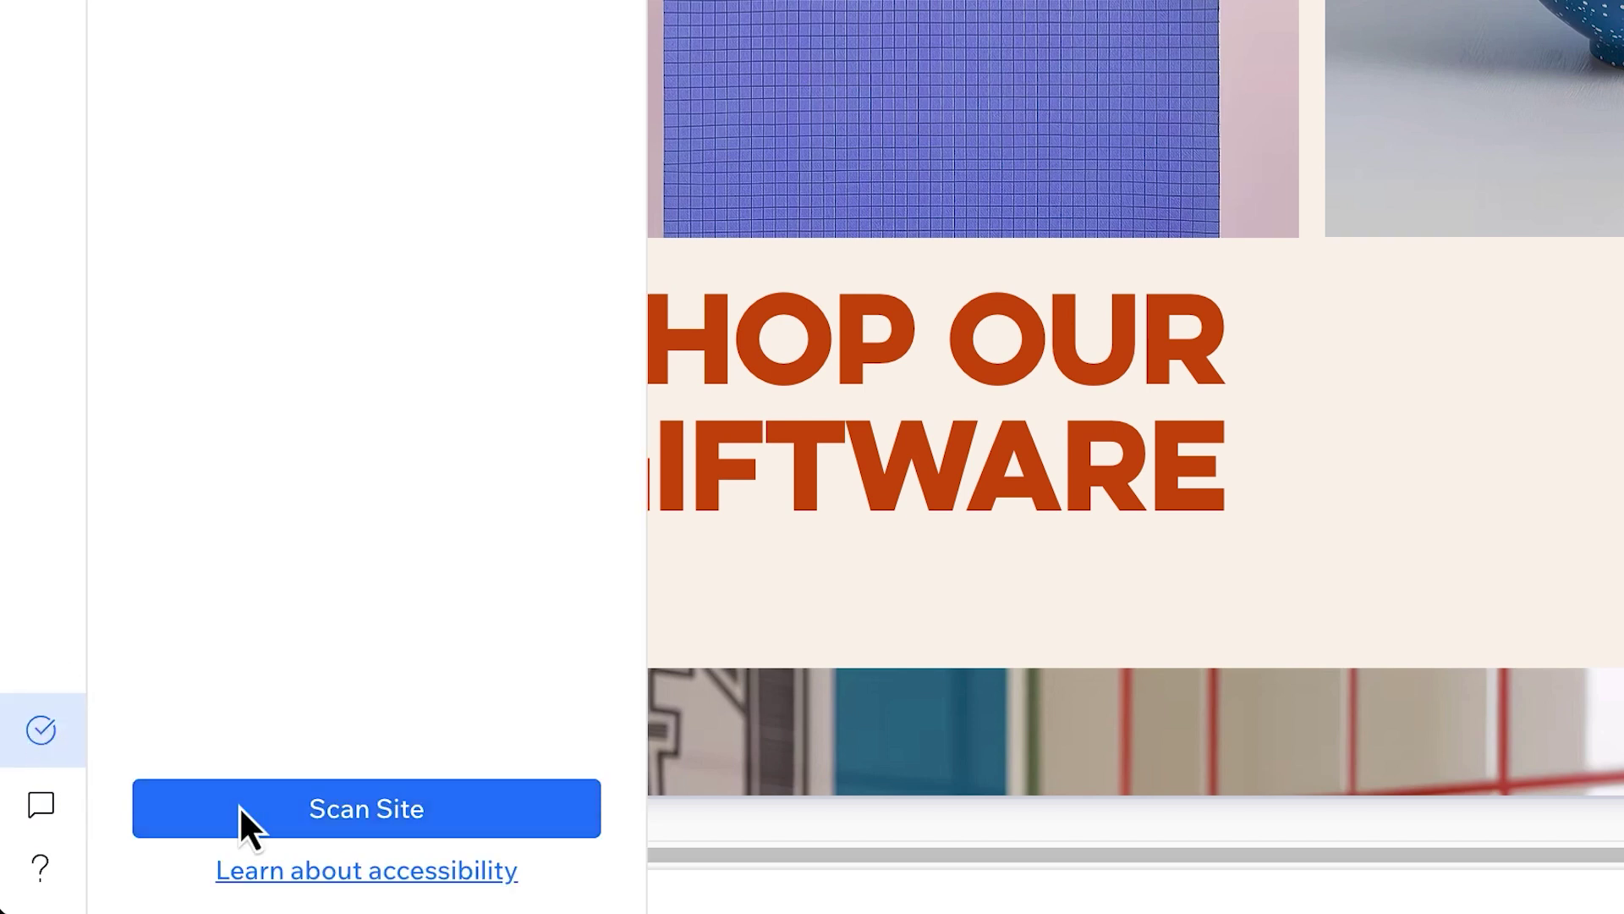
{"action": "left_click", "coordinate": [243, 827]}
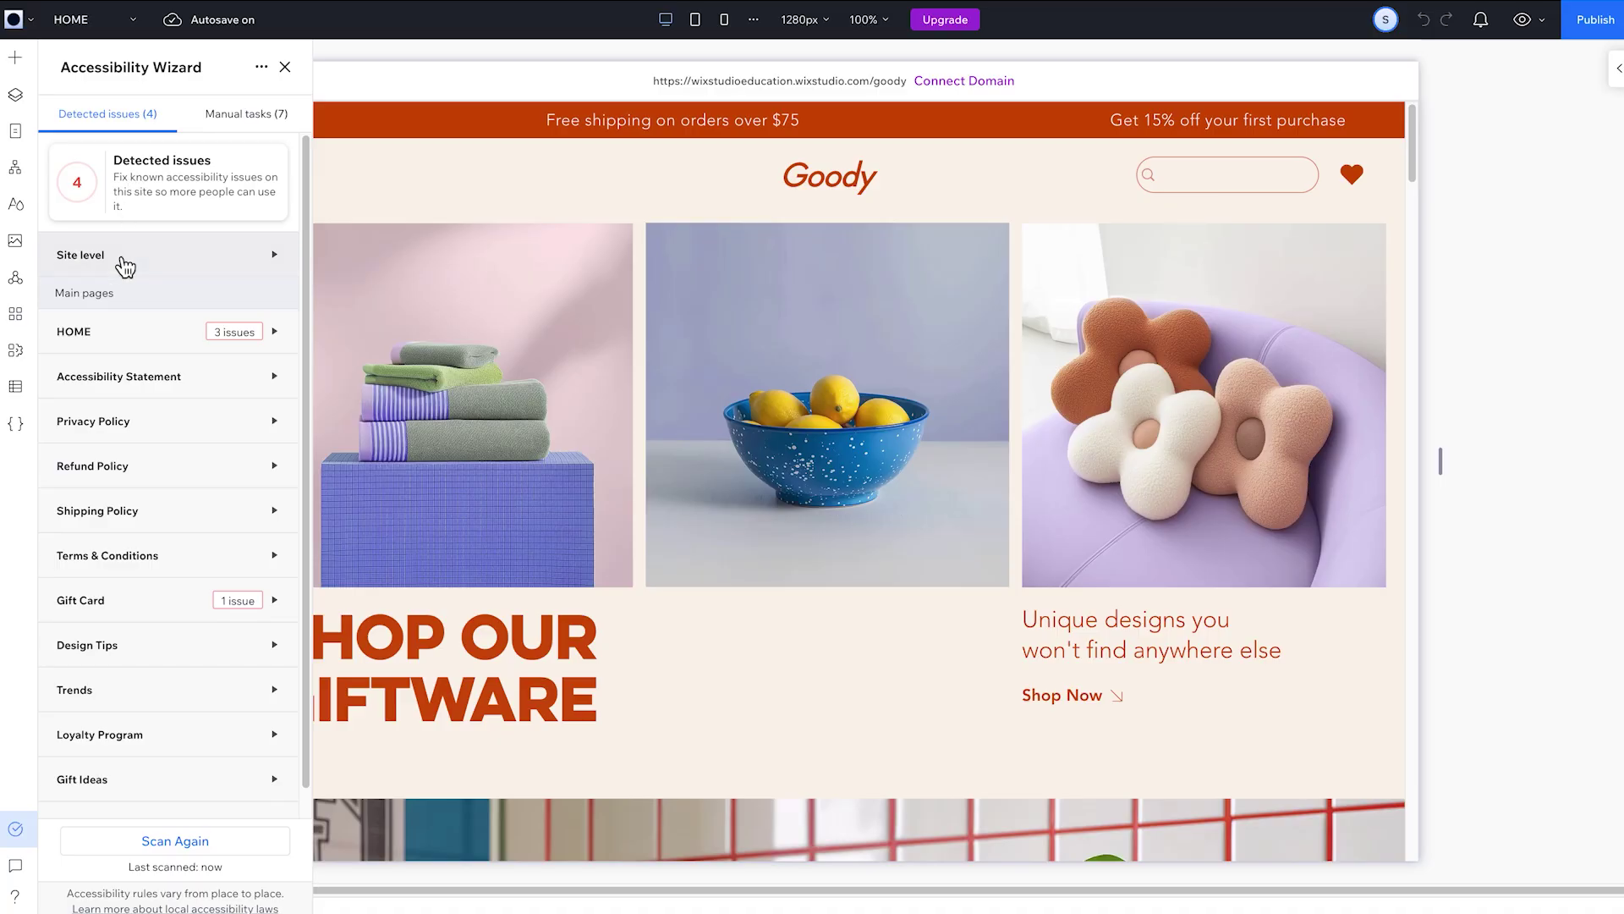
{"action": "left_click", "coordinate": [122, 267]}
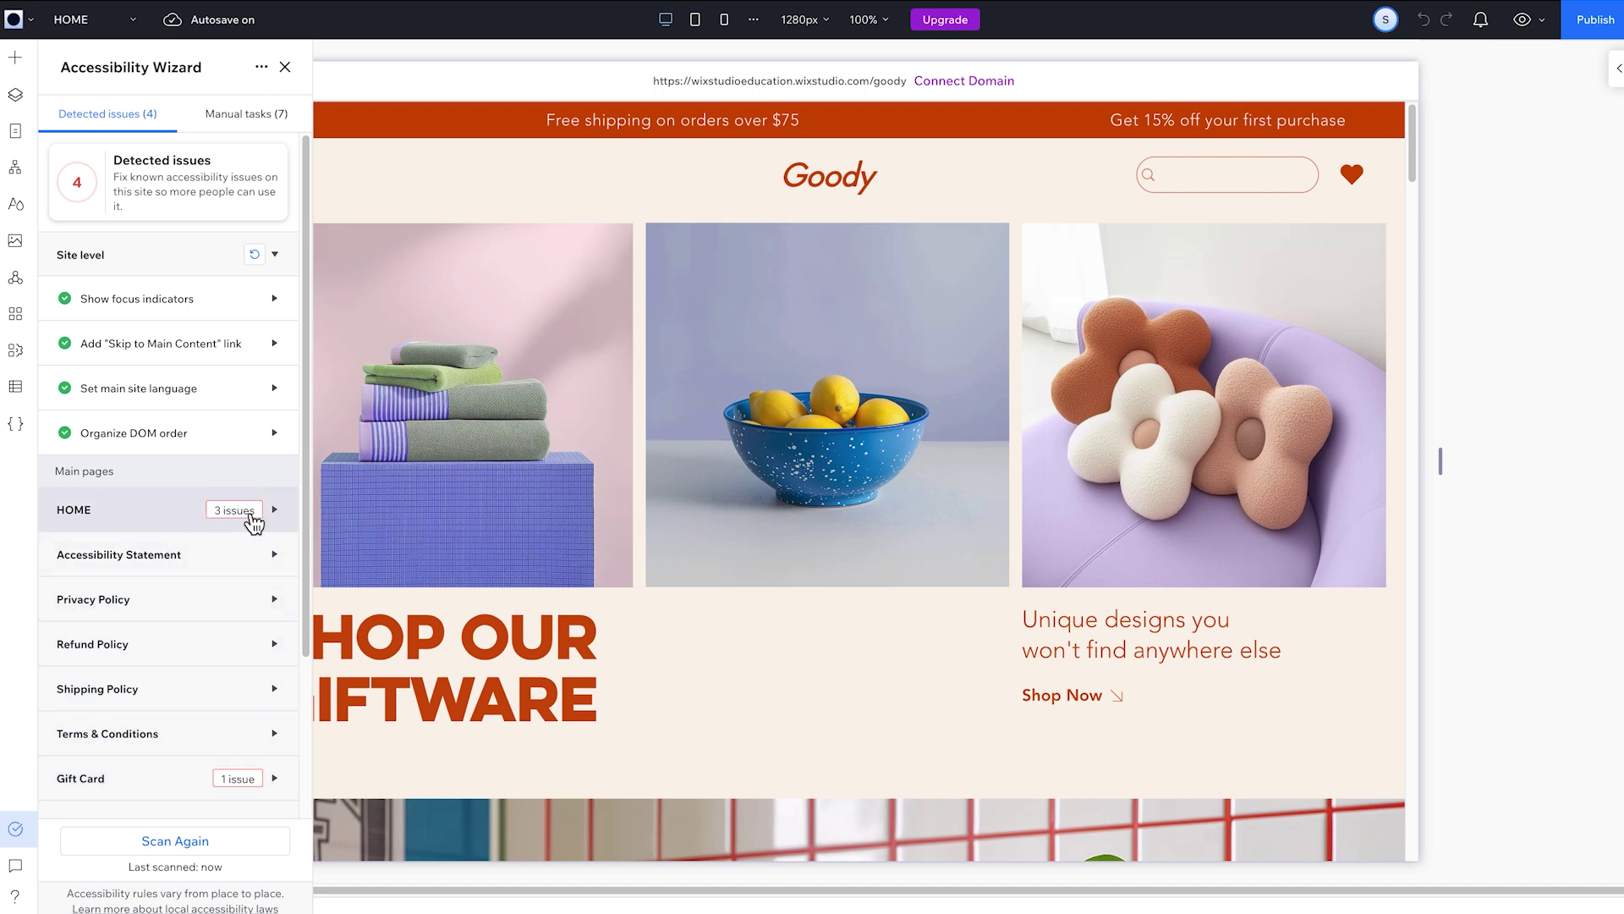
Expand HOME's issues and retag 'SHOP OUR GIFTware' as H1 - Main page heading.
{"action": "left_click", "coordinate": [163, 509]}
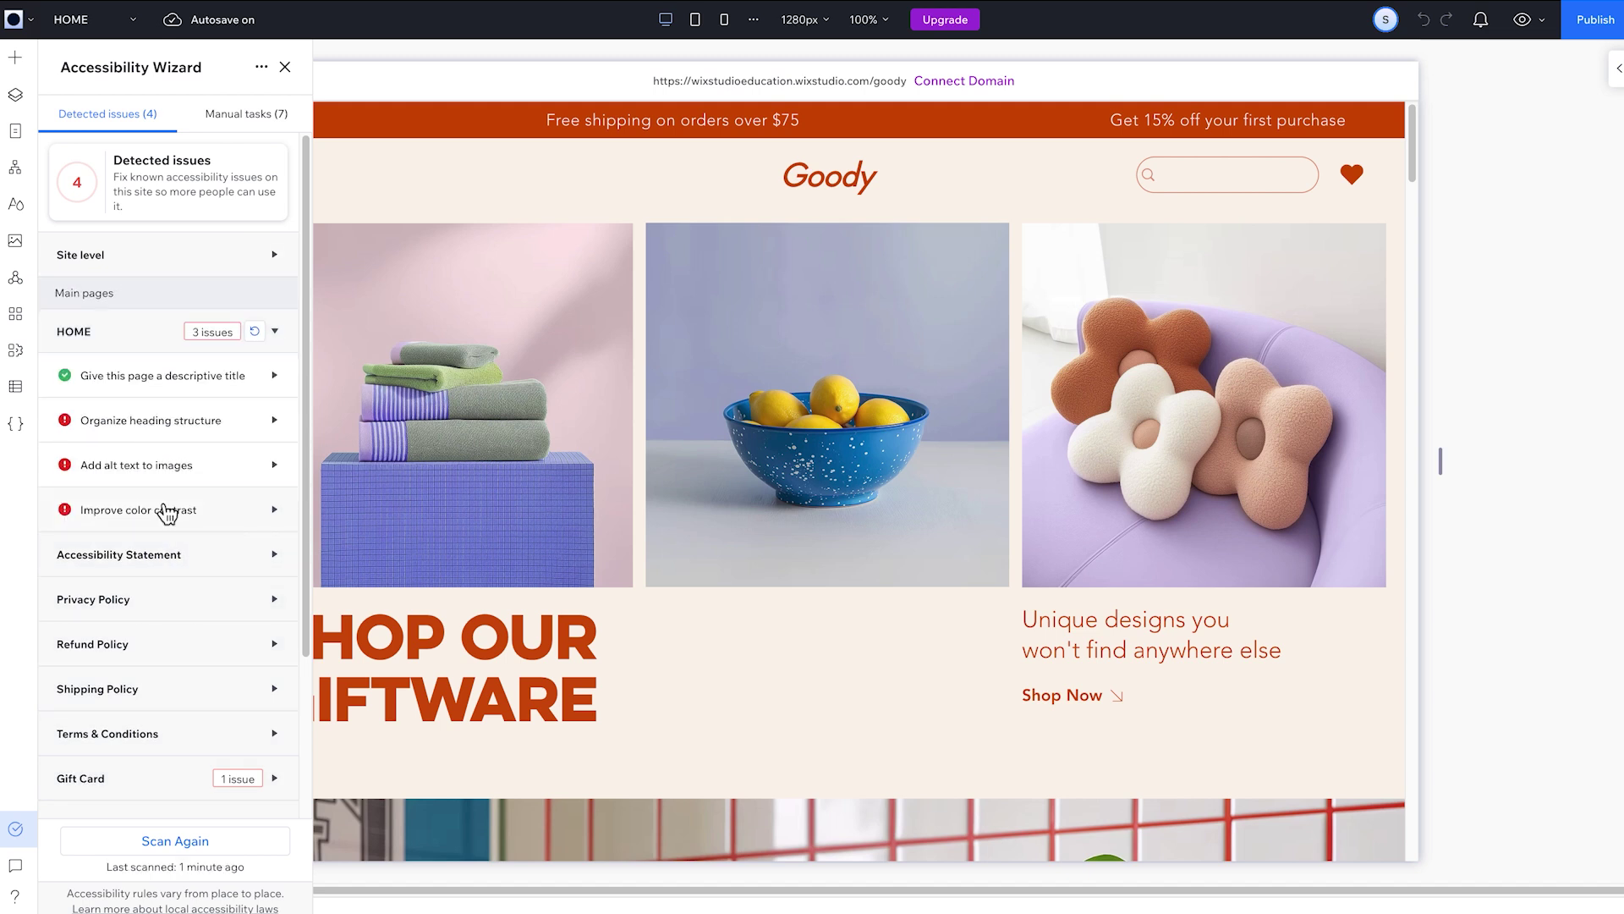
{"action": "left_click", "coordinate": [162, 428]}
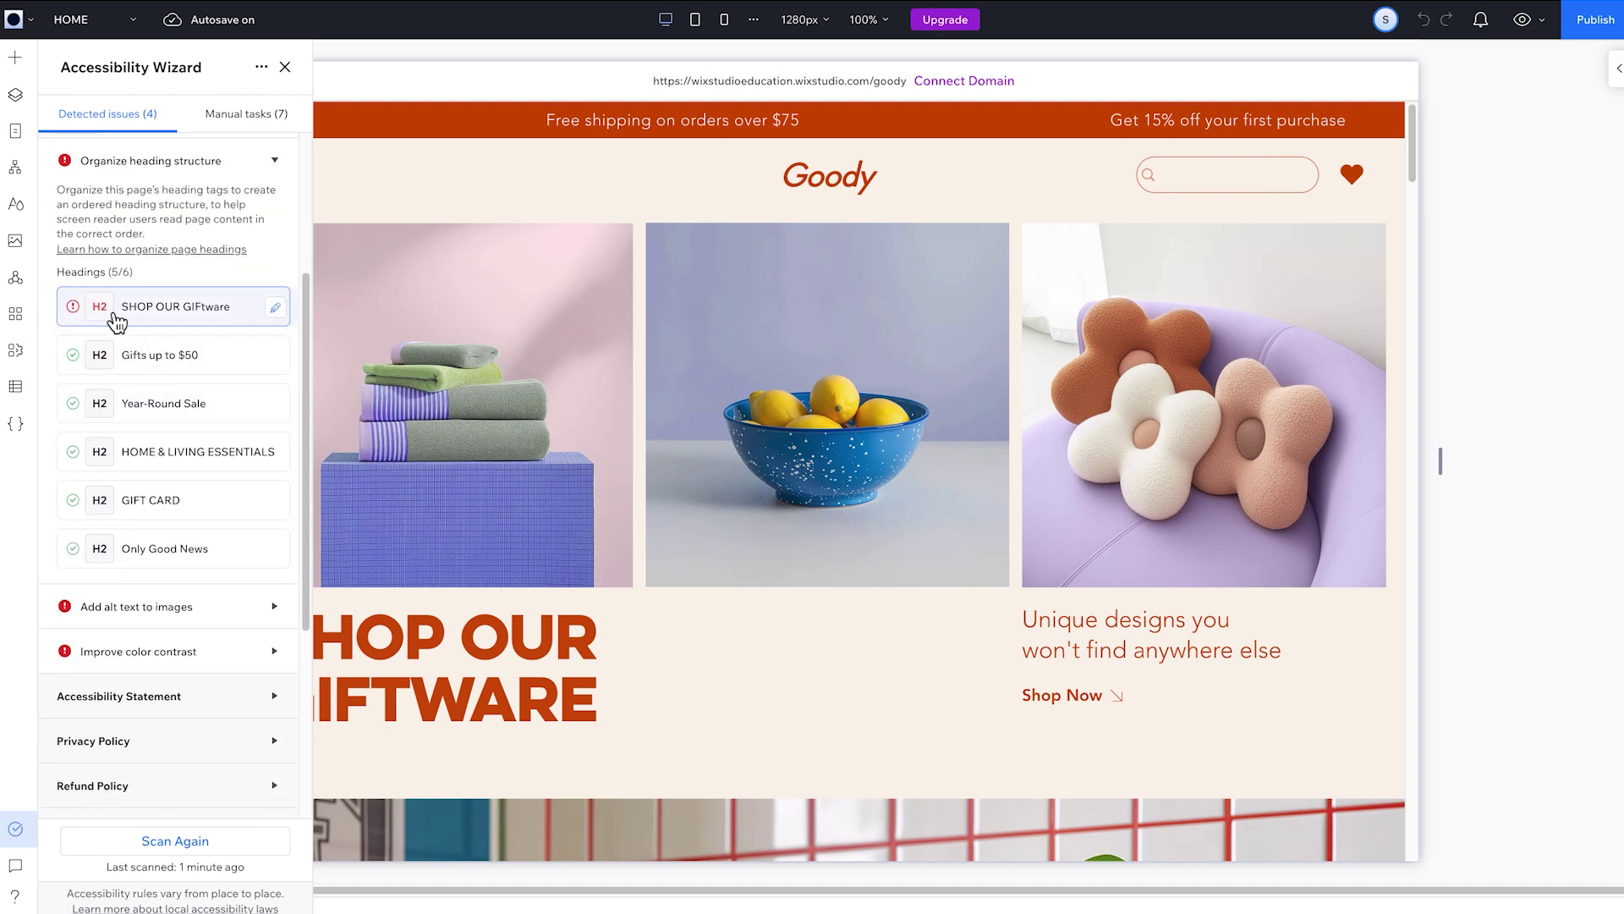
{"action": "left_click", "coordinate": [274, 311]}
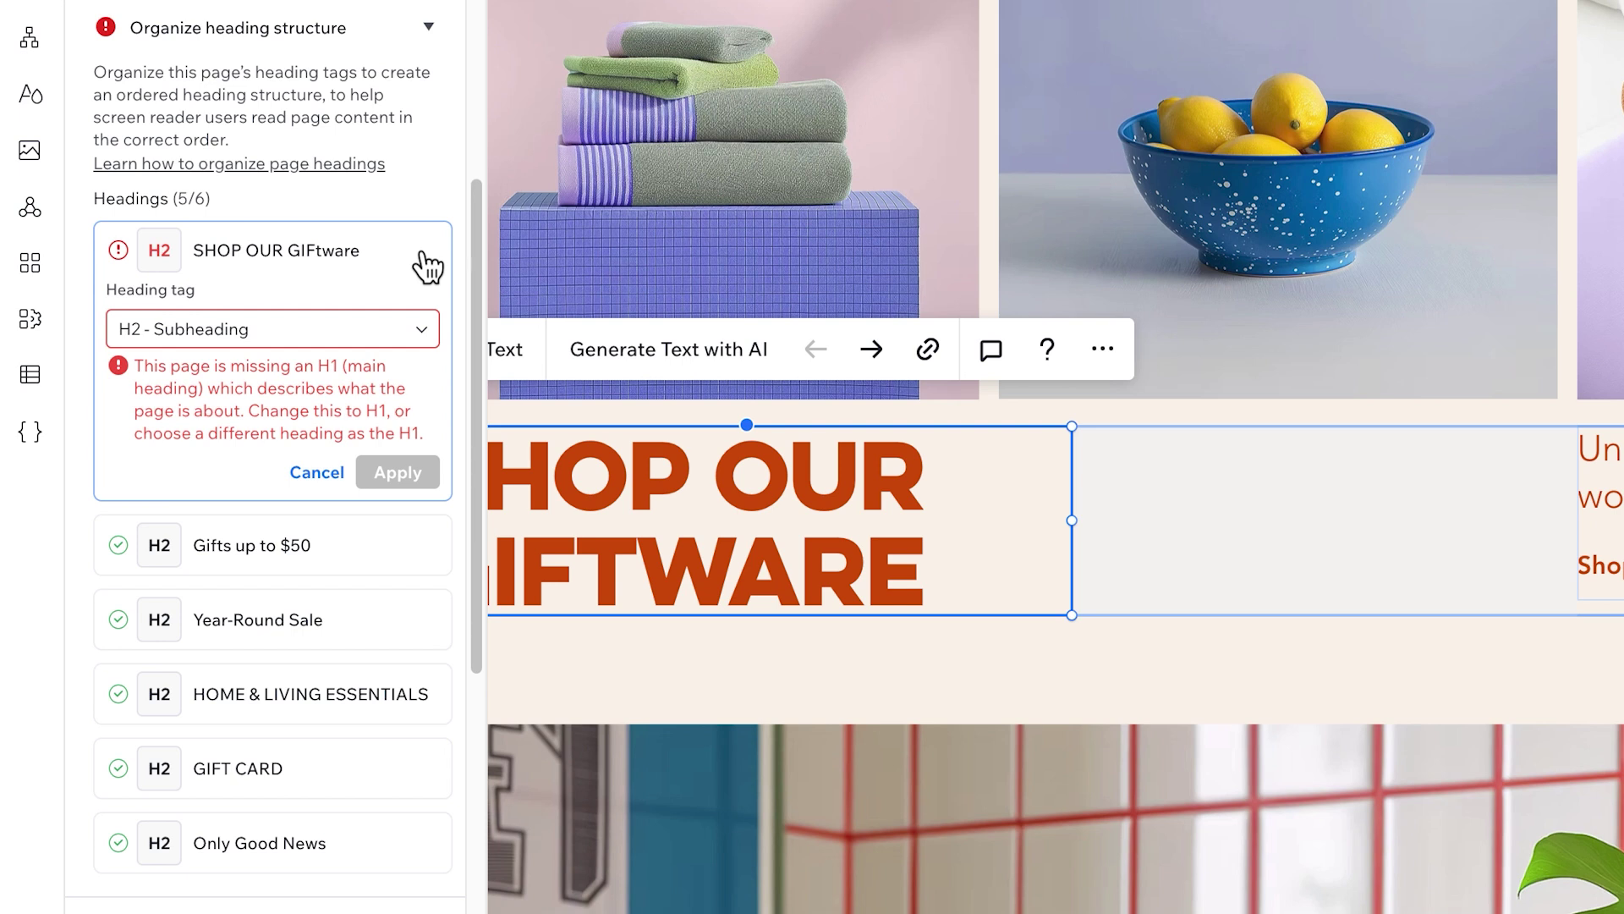
{"action": "left_click", "coordinate": [372, 337]}
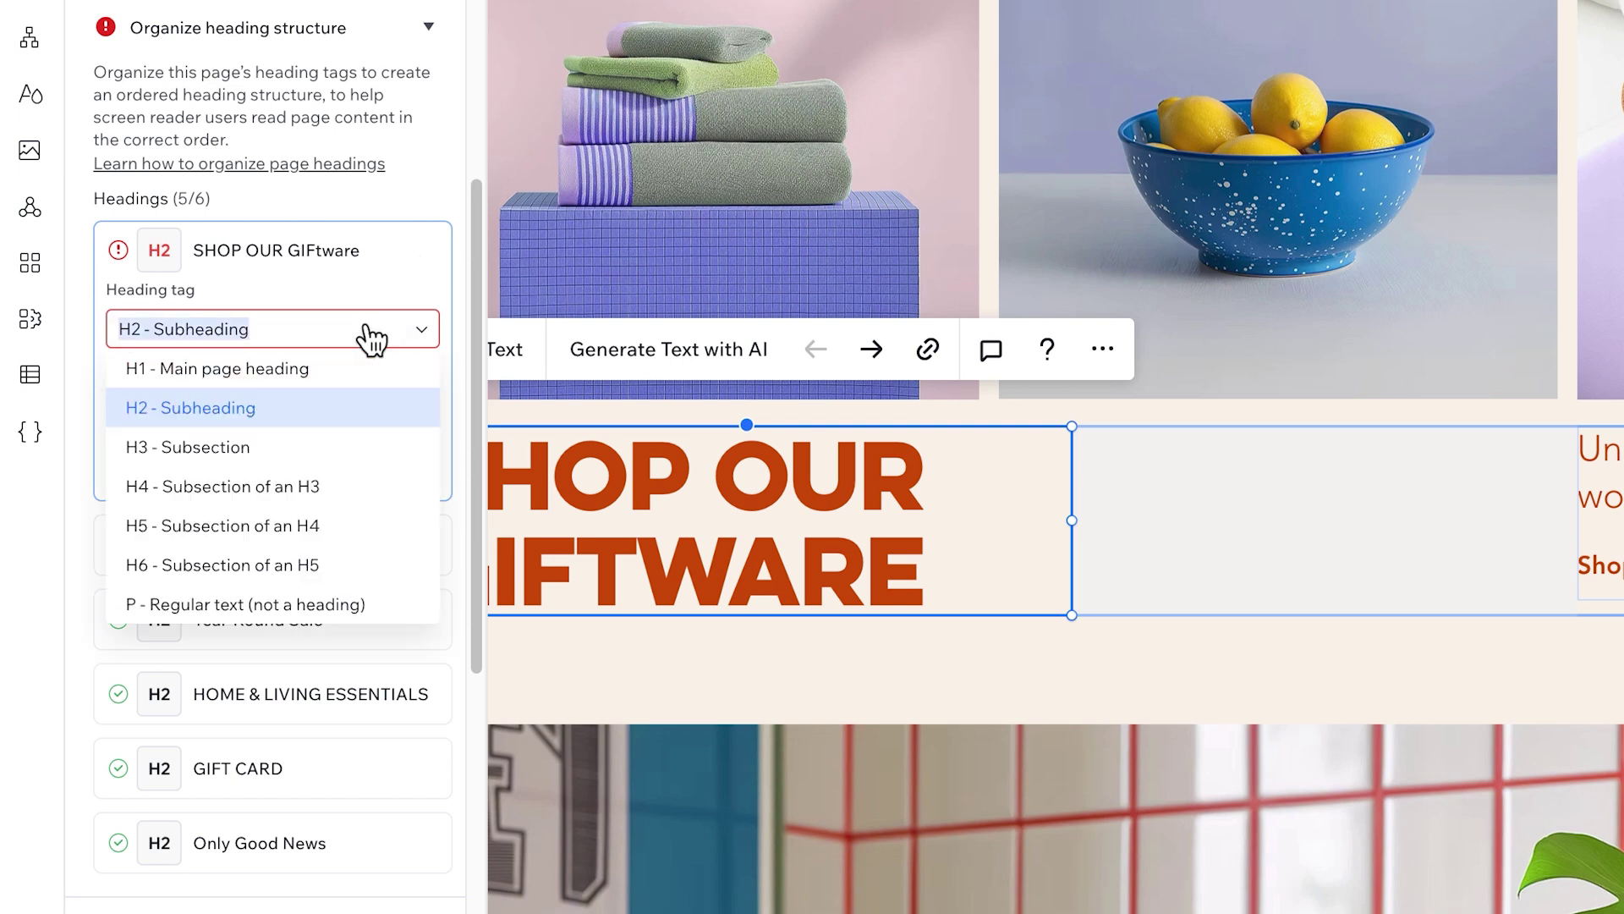
{"action": "left_click", "coordinate": [335, 368]}
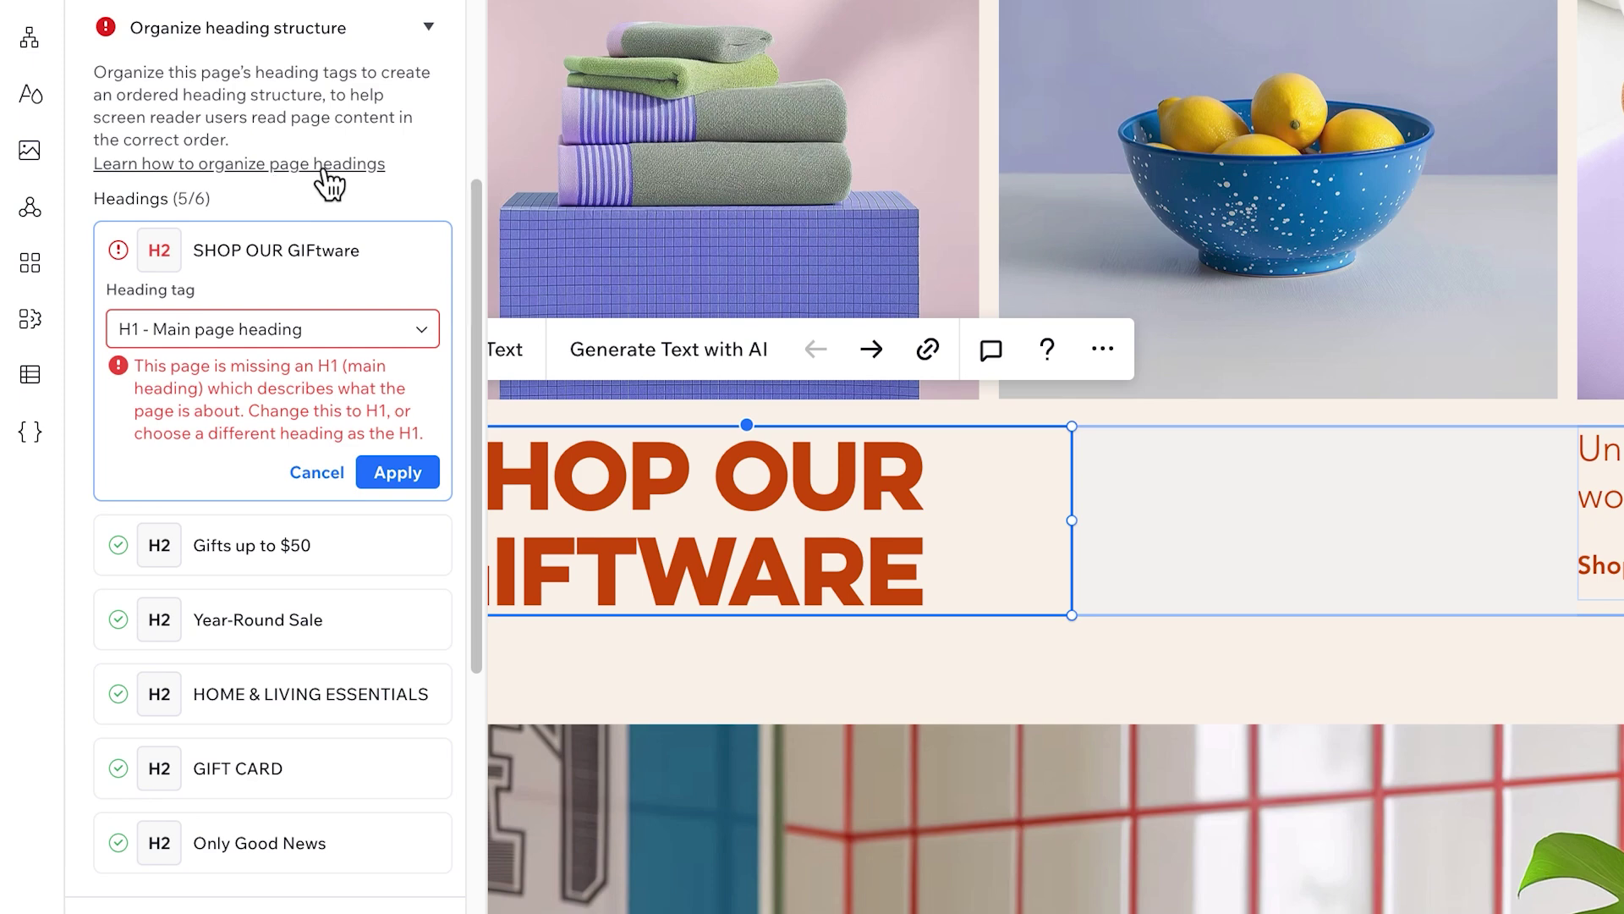
{"action": "left_click", "coordinate": [397, 472]}
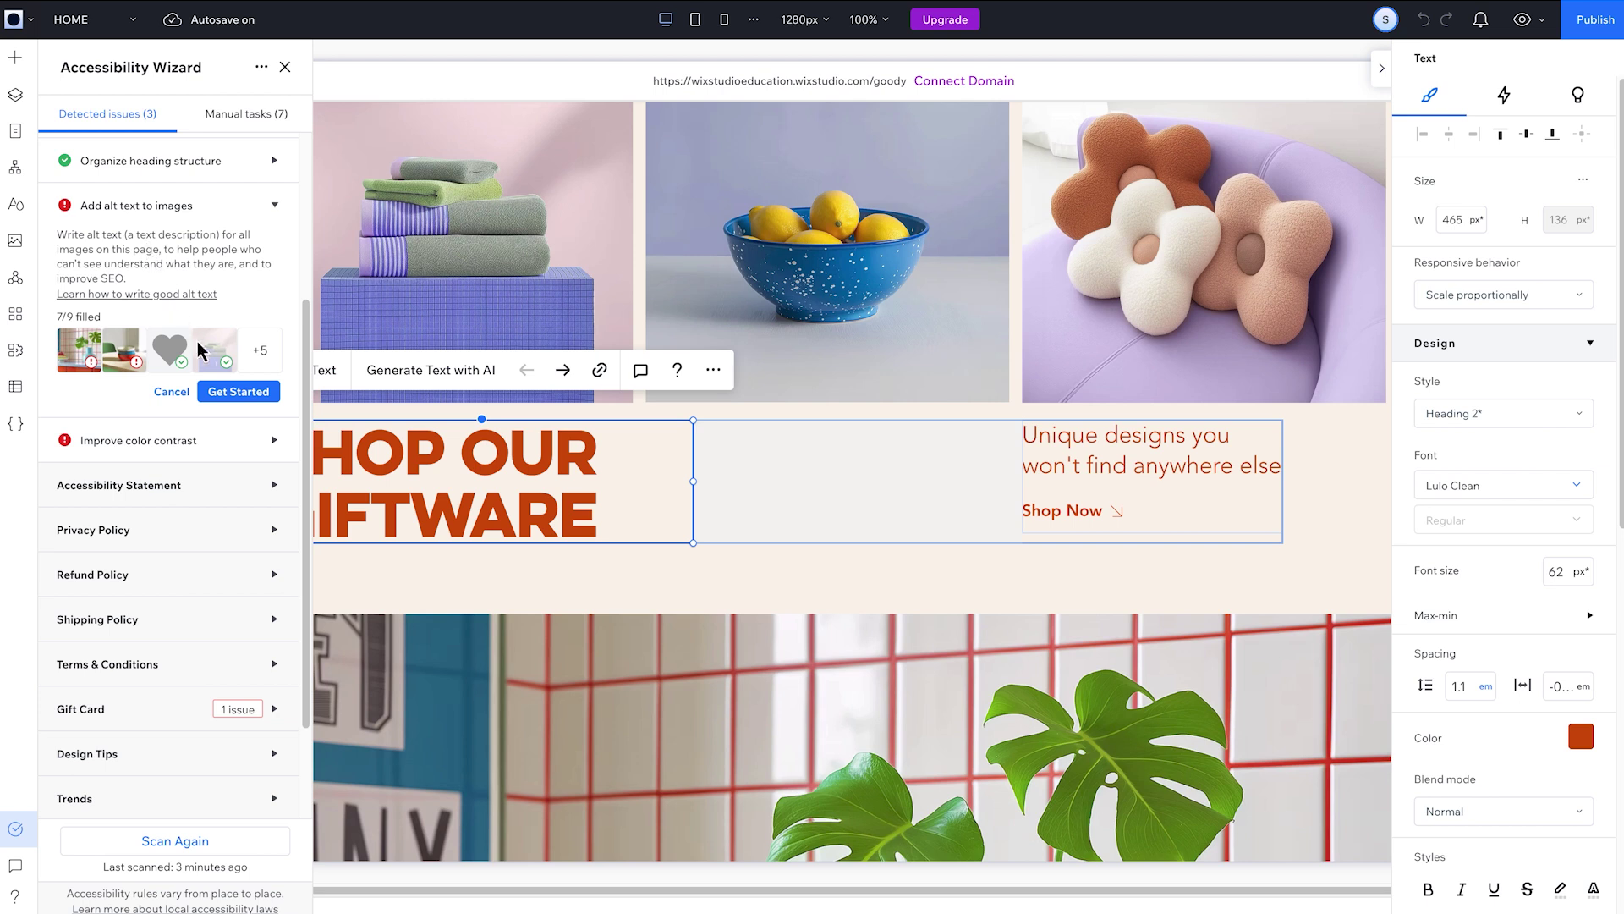
Mark the first missing-alt image decorative and give the bowls image generated alt text.
{"action": "left_click", "coordinate": [242, 390]}
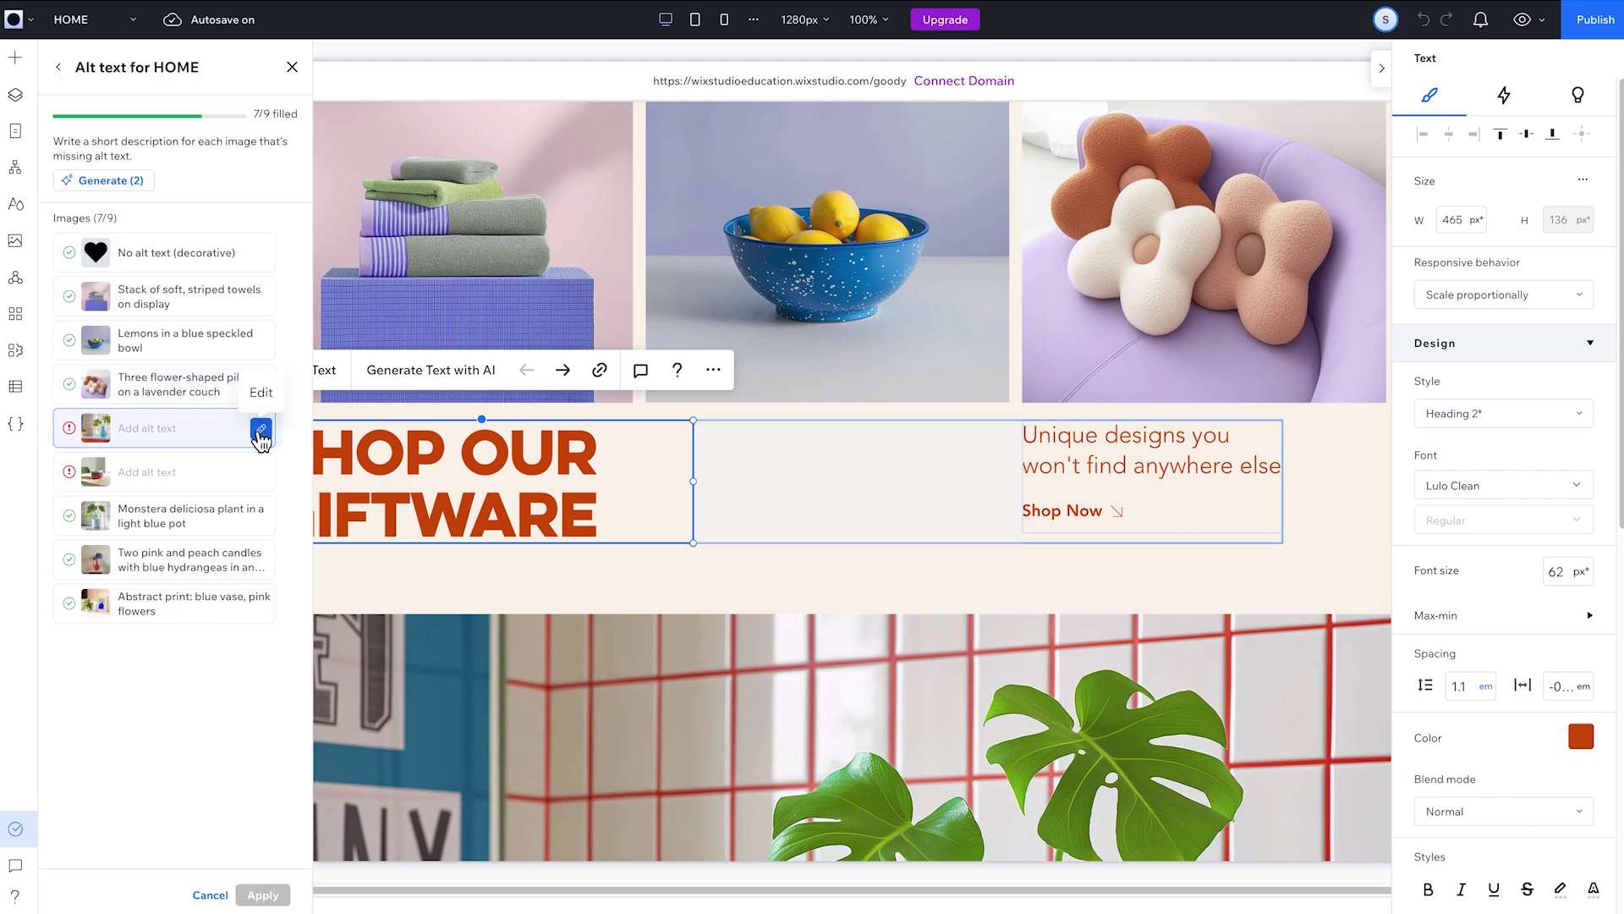
{"action": "left_click", "coordinate": [260, 432]}
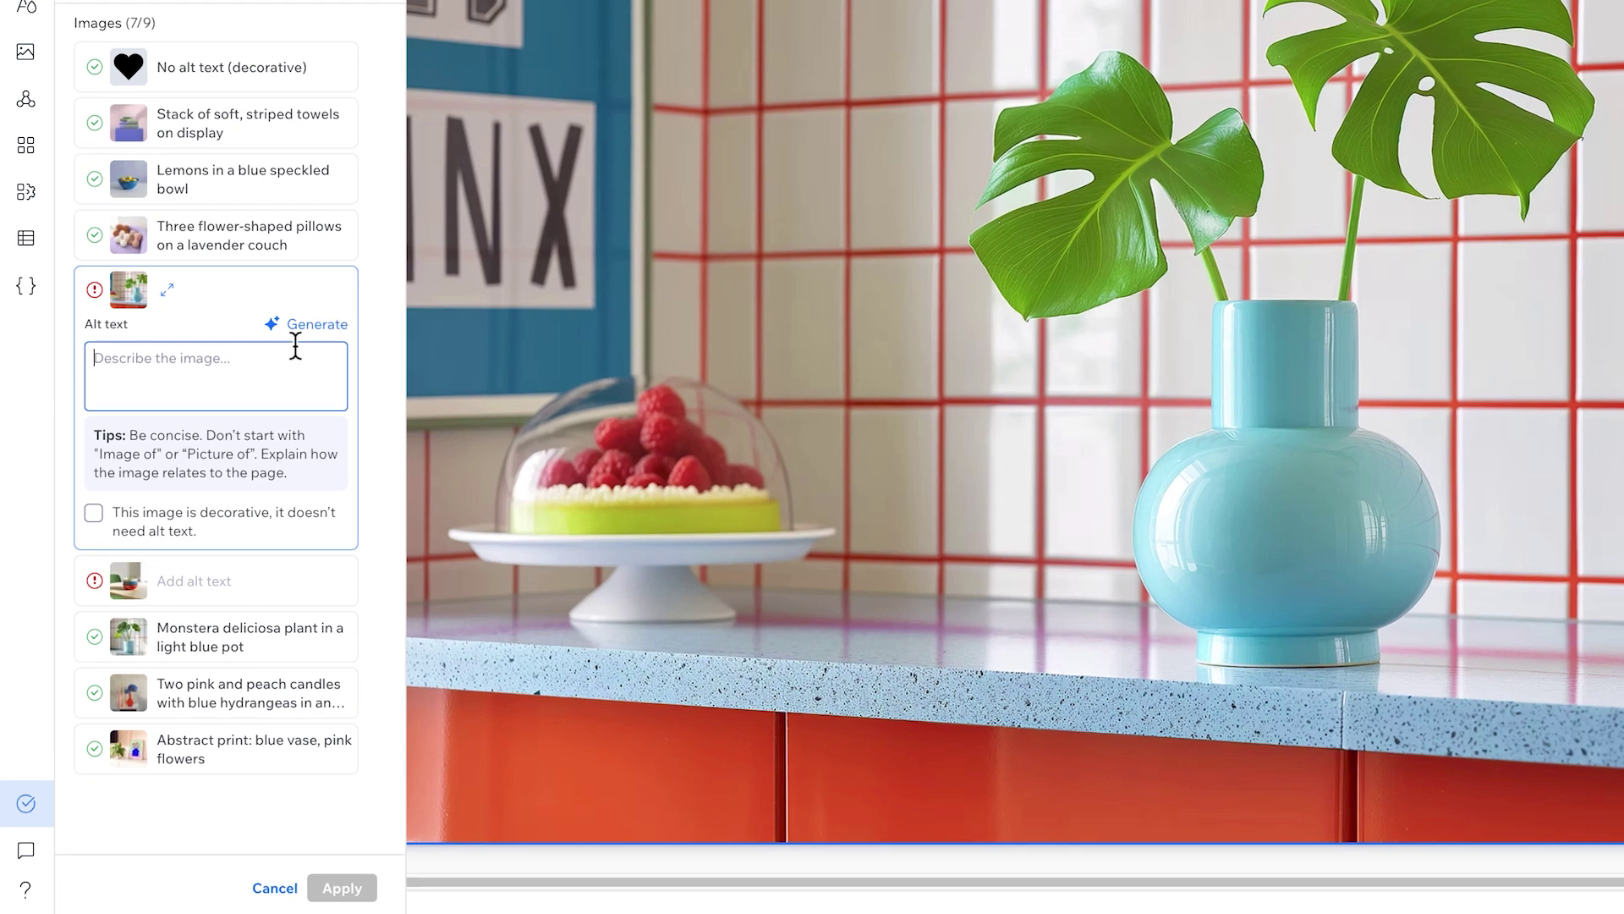
{"action": "left_click", "coordinate": [100, 515]}
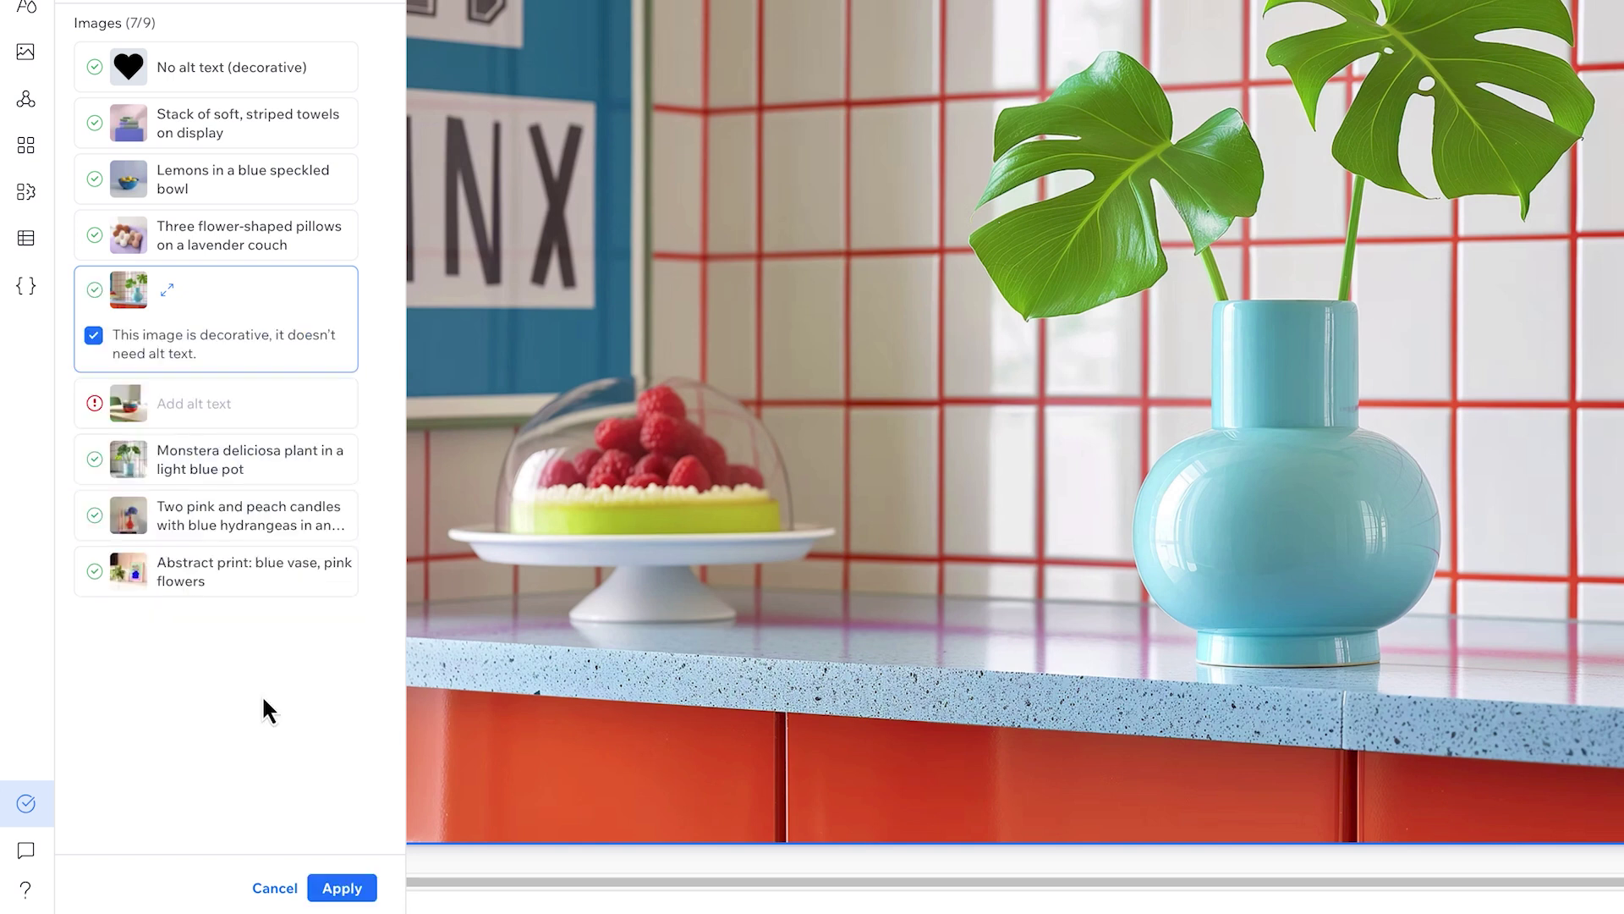
{"action": "left_click", "coordinate": [340, 410]}
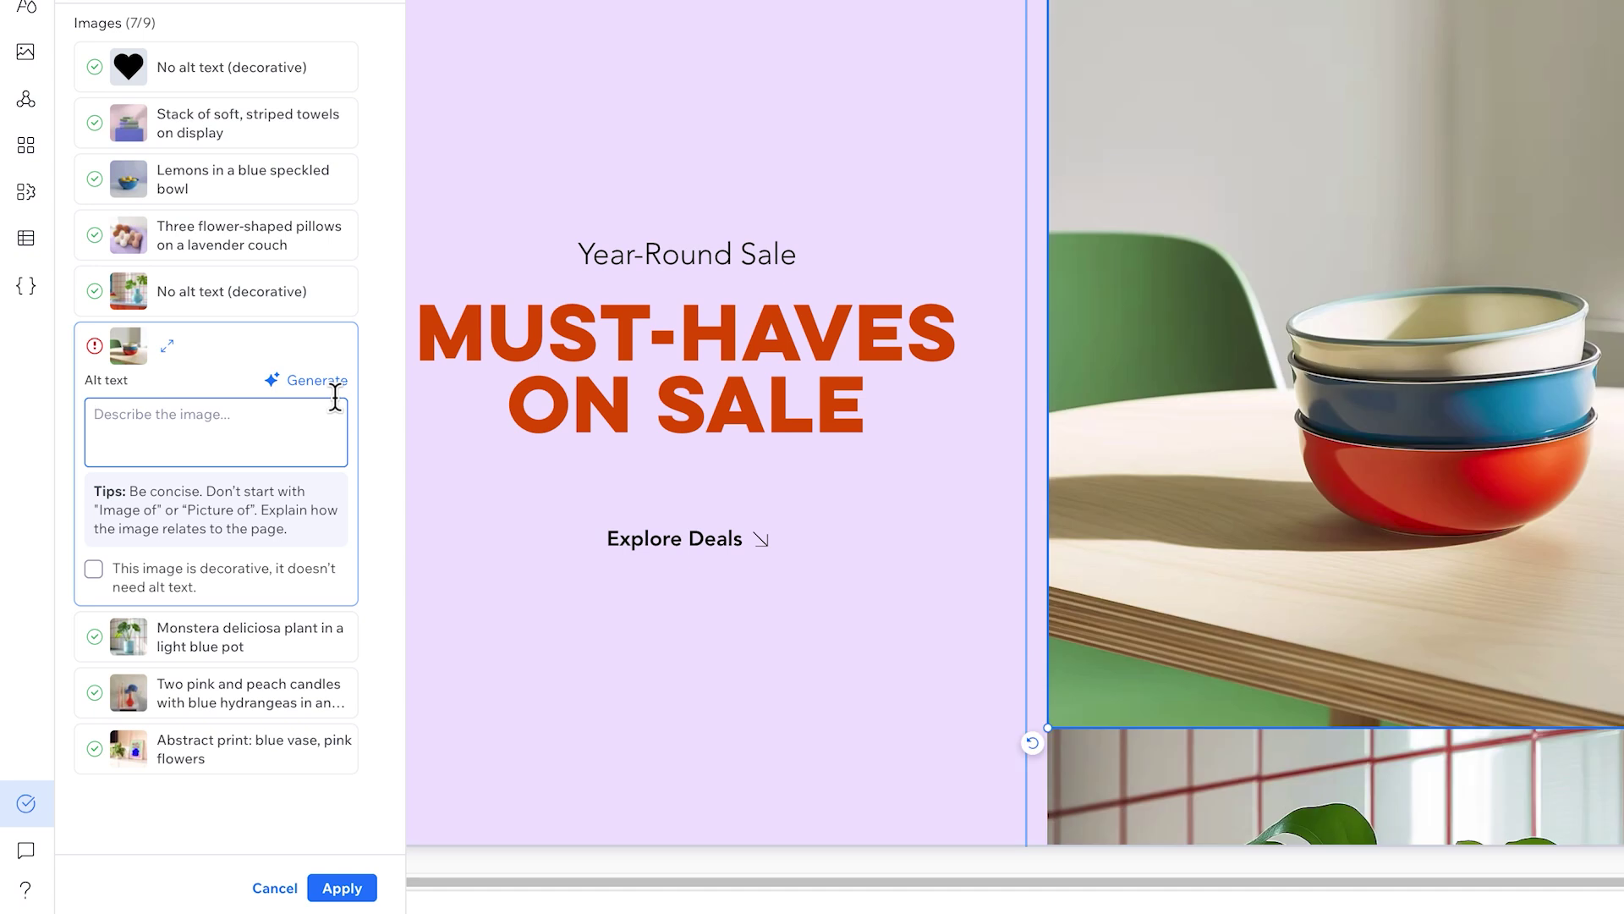
{"action": "left_click", "coordinate": [319, 383]}
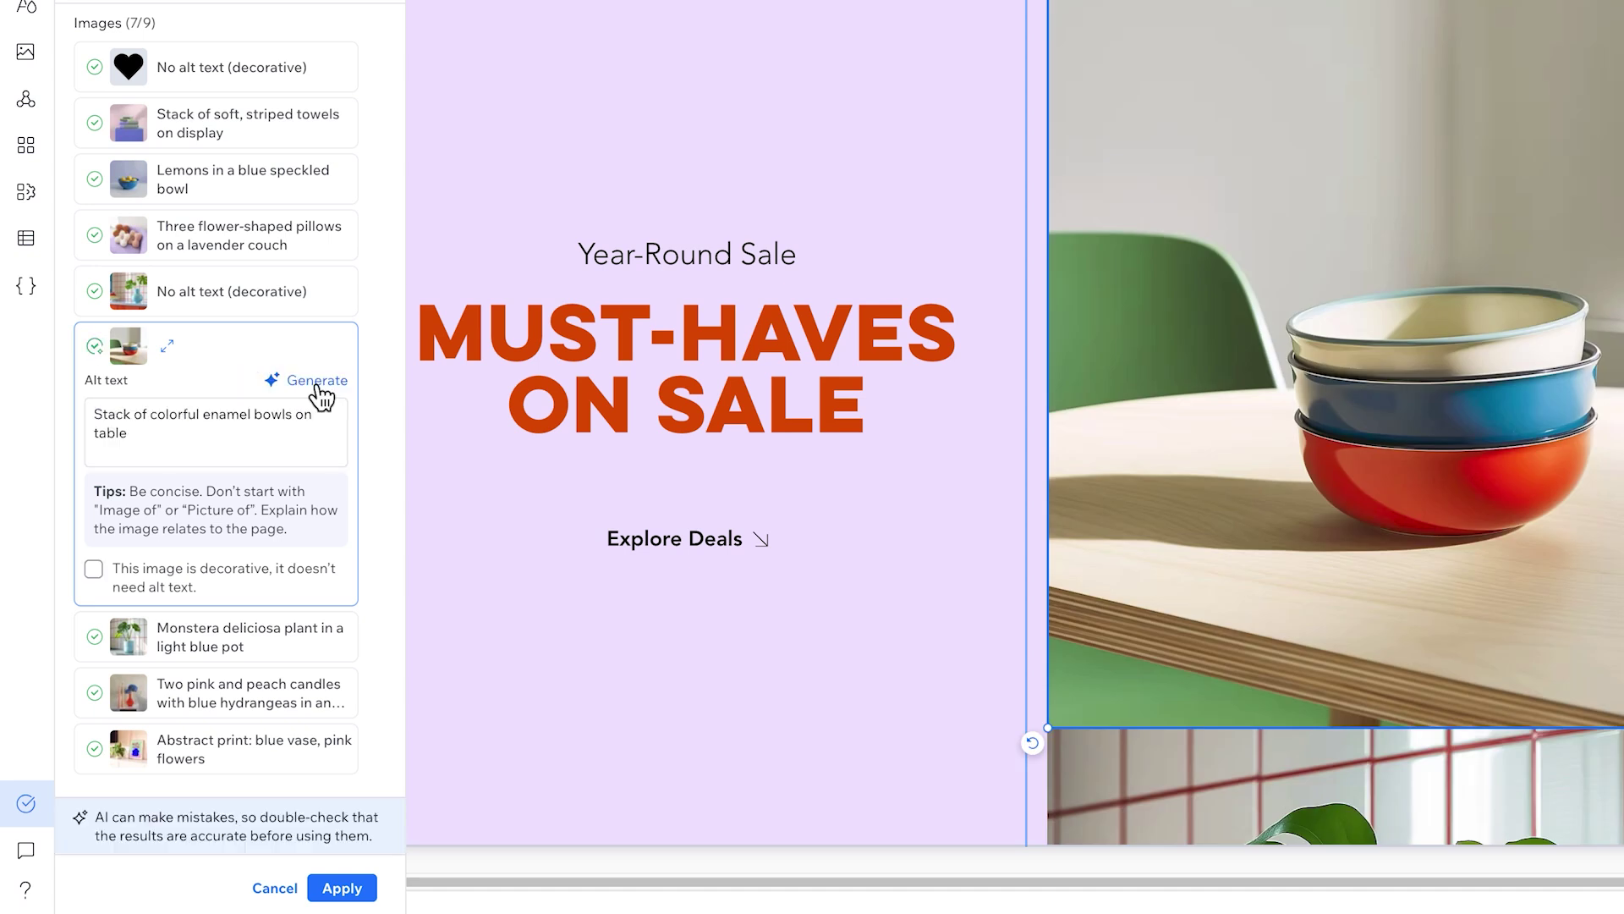
{"action": "left_click", "coordinate": [341, 888]}
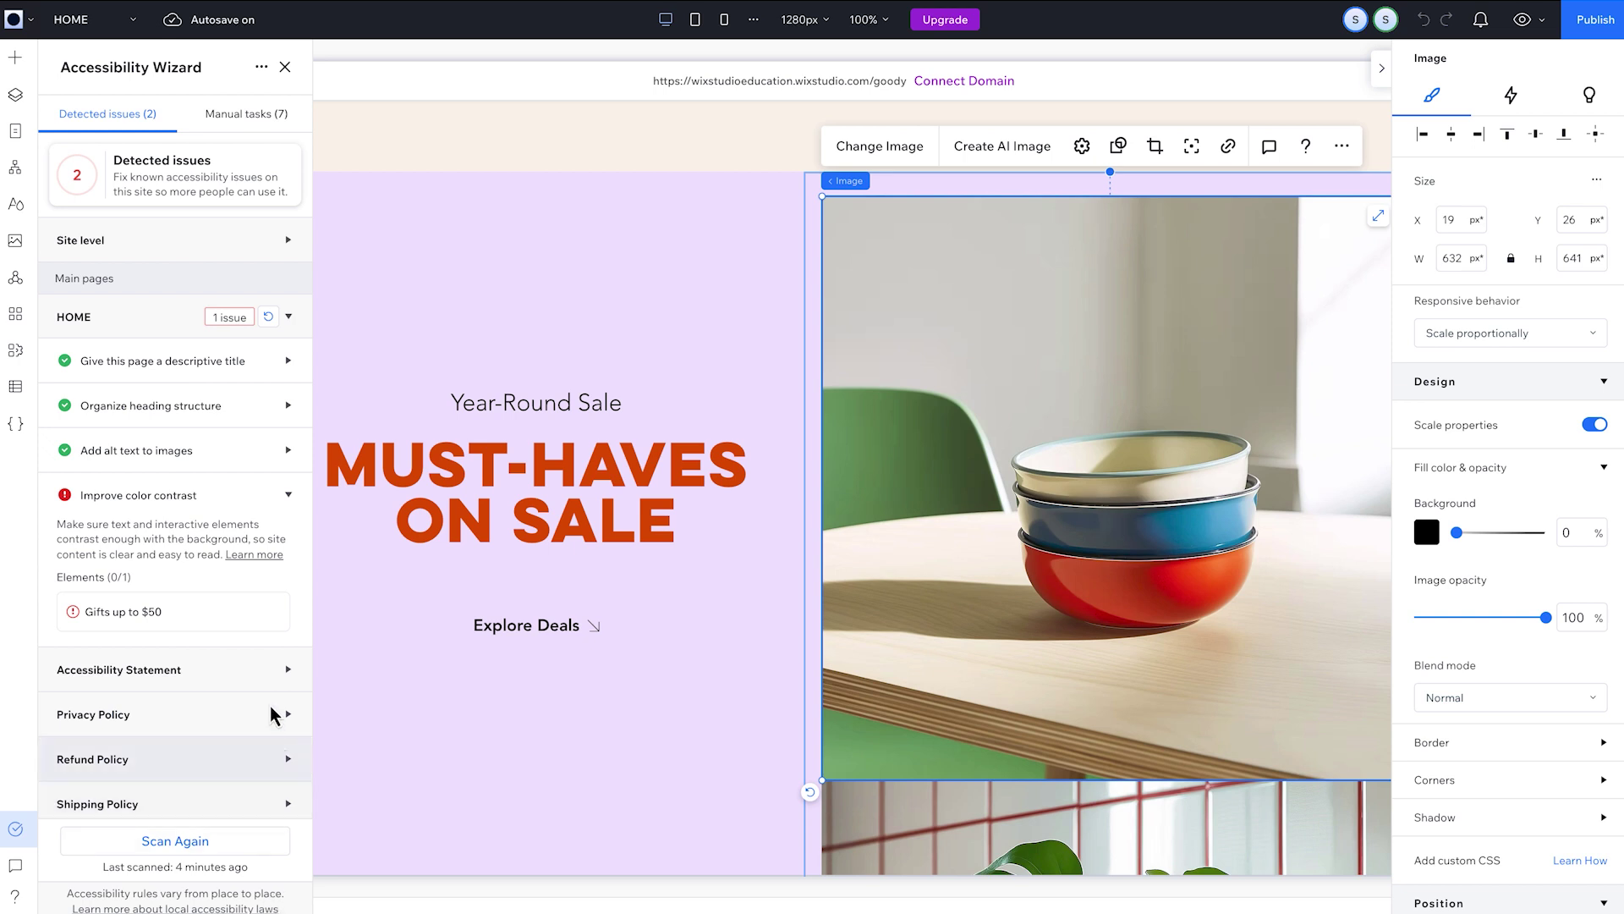
{"action": "mouse_move", "coordinate": [172, 612]}
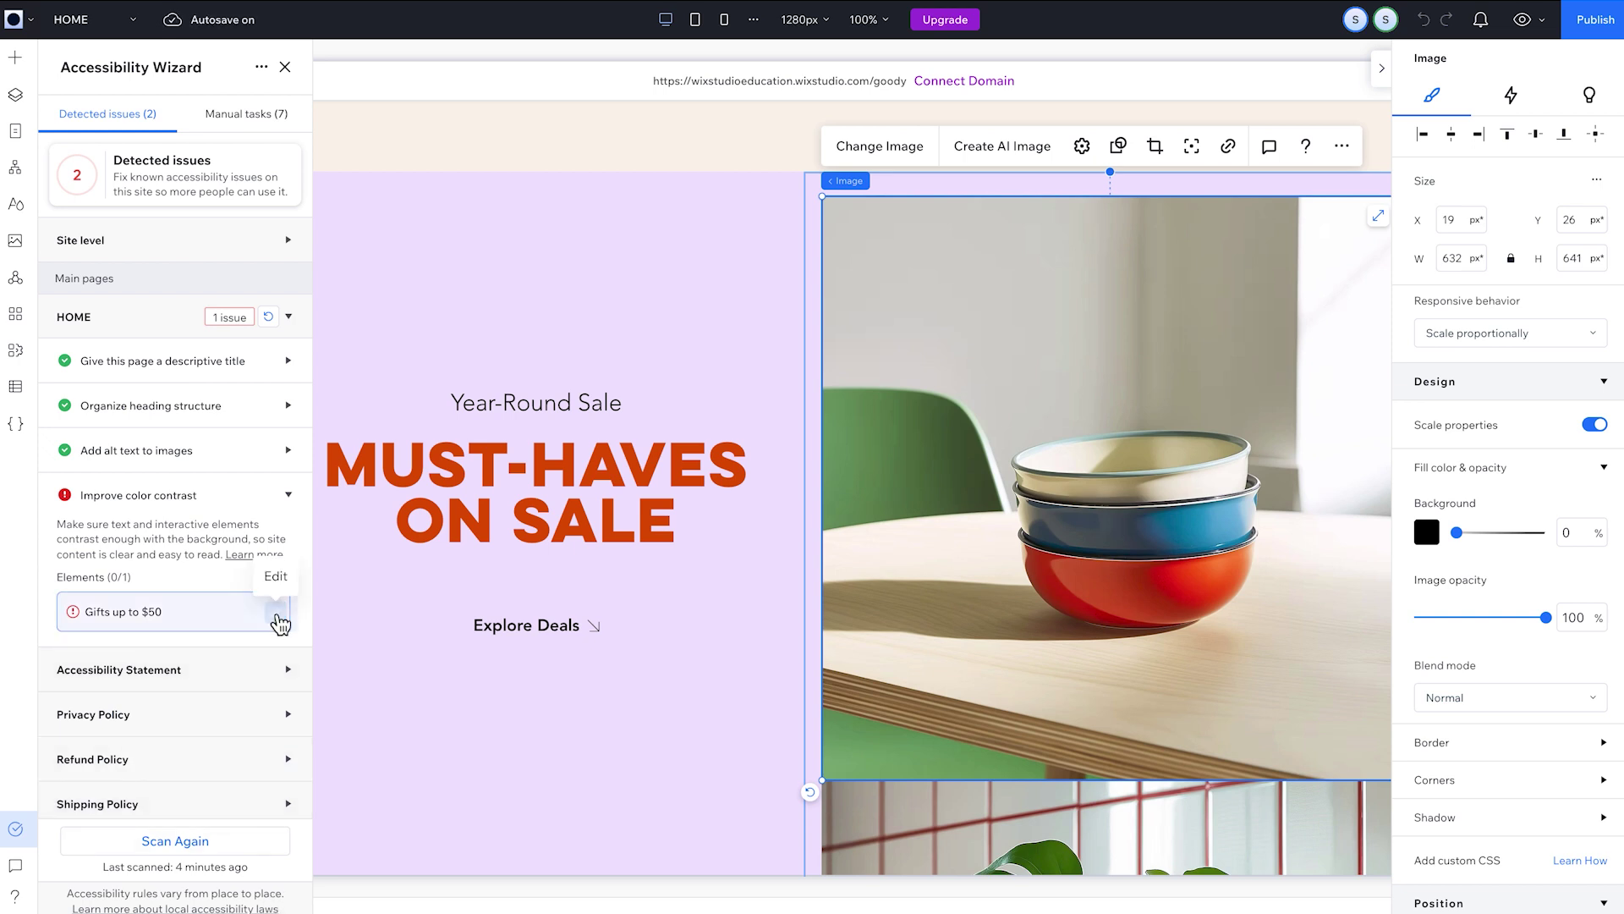
Change the 'Gifts up to $50' text colour to theme Color 6 dark orange.
{"action": "left_click", "coordinate": [278, 619]}
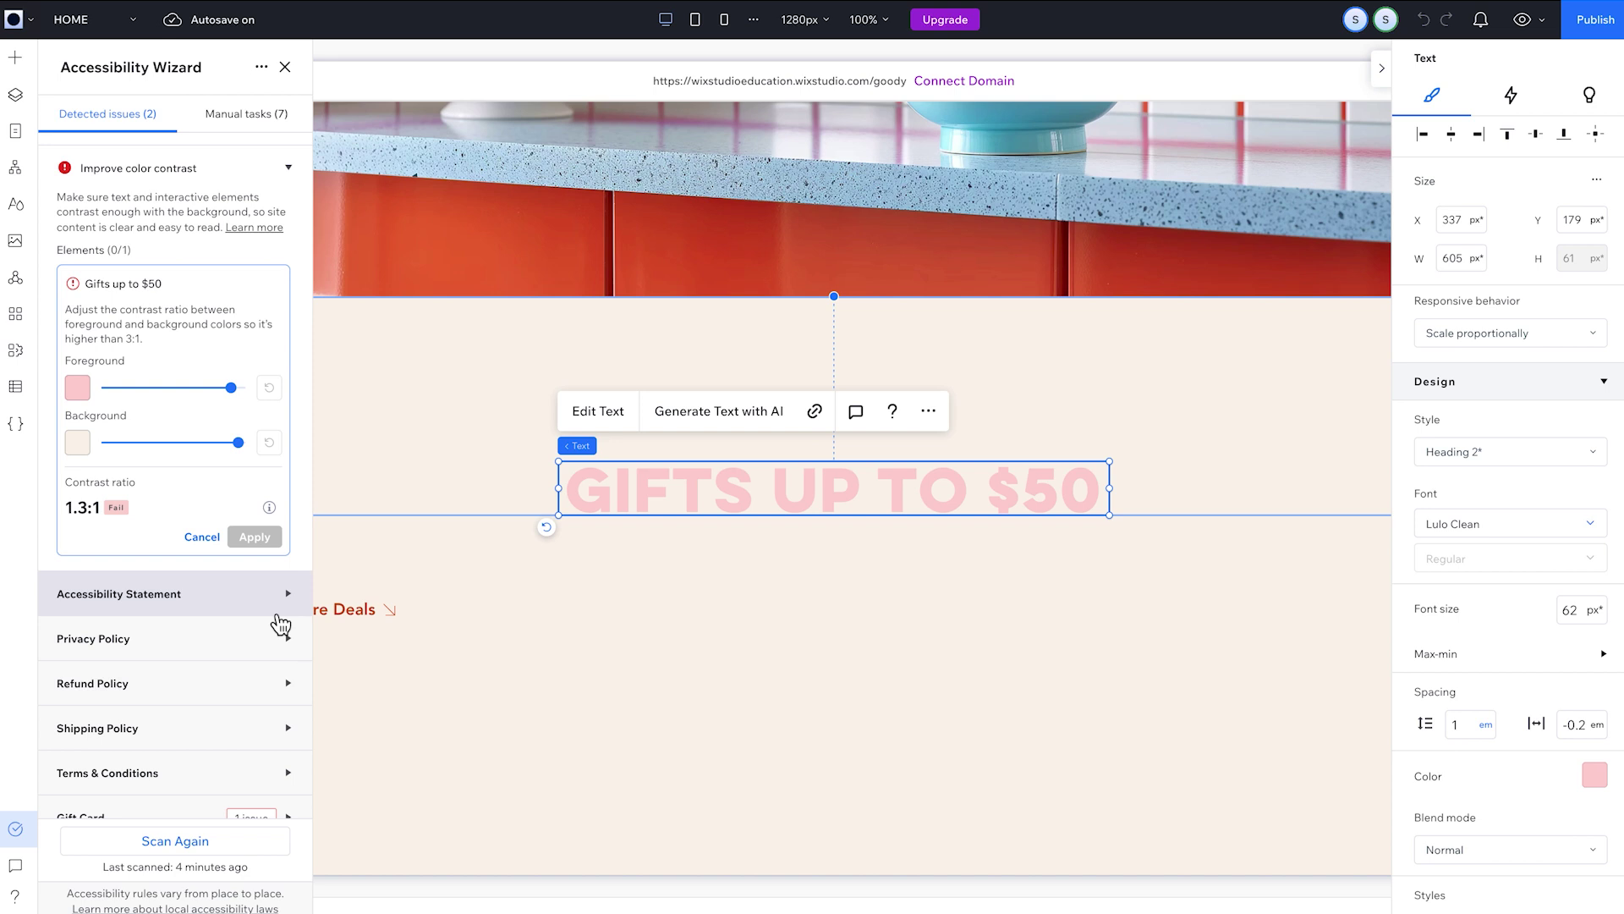
{"action": "left_click", "coordinate": [79, 389]}
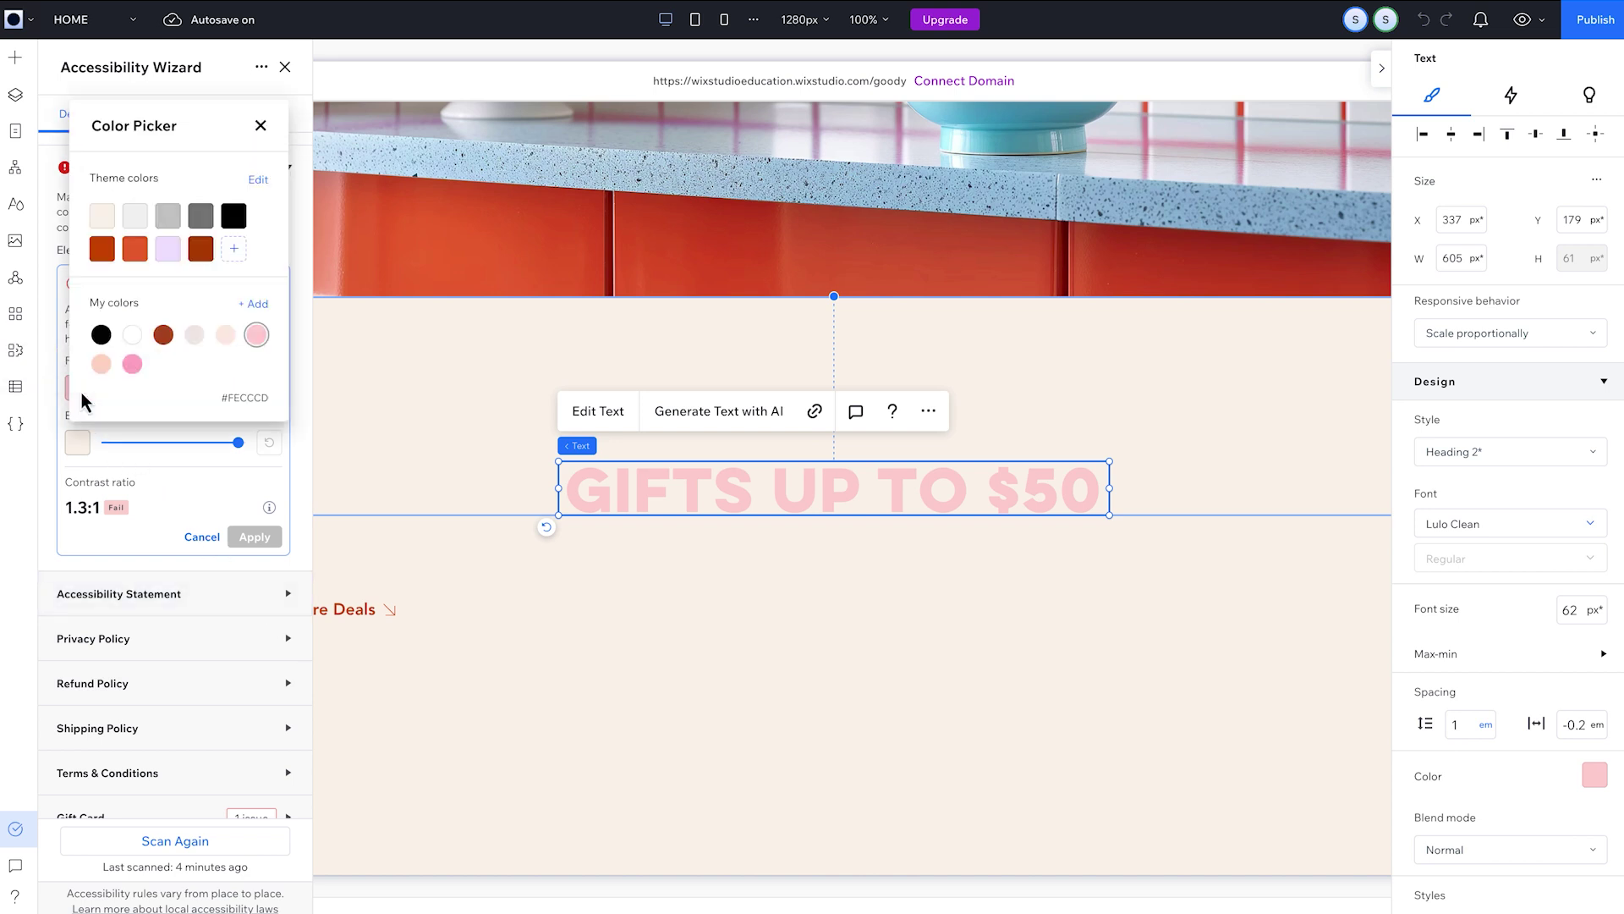
{"action": "left_click", "coordinate": [101, 248]}
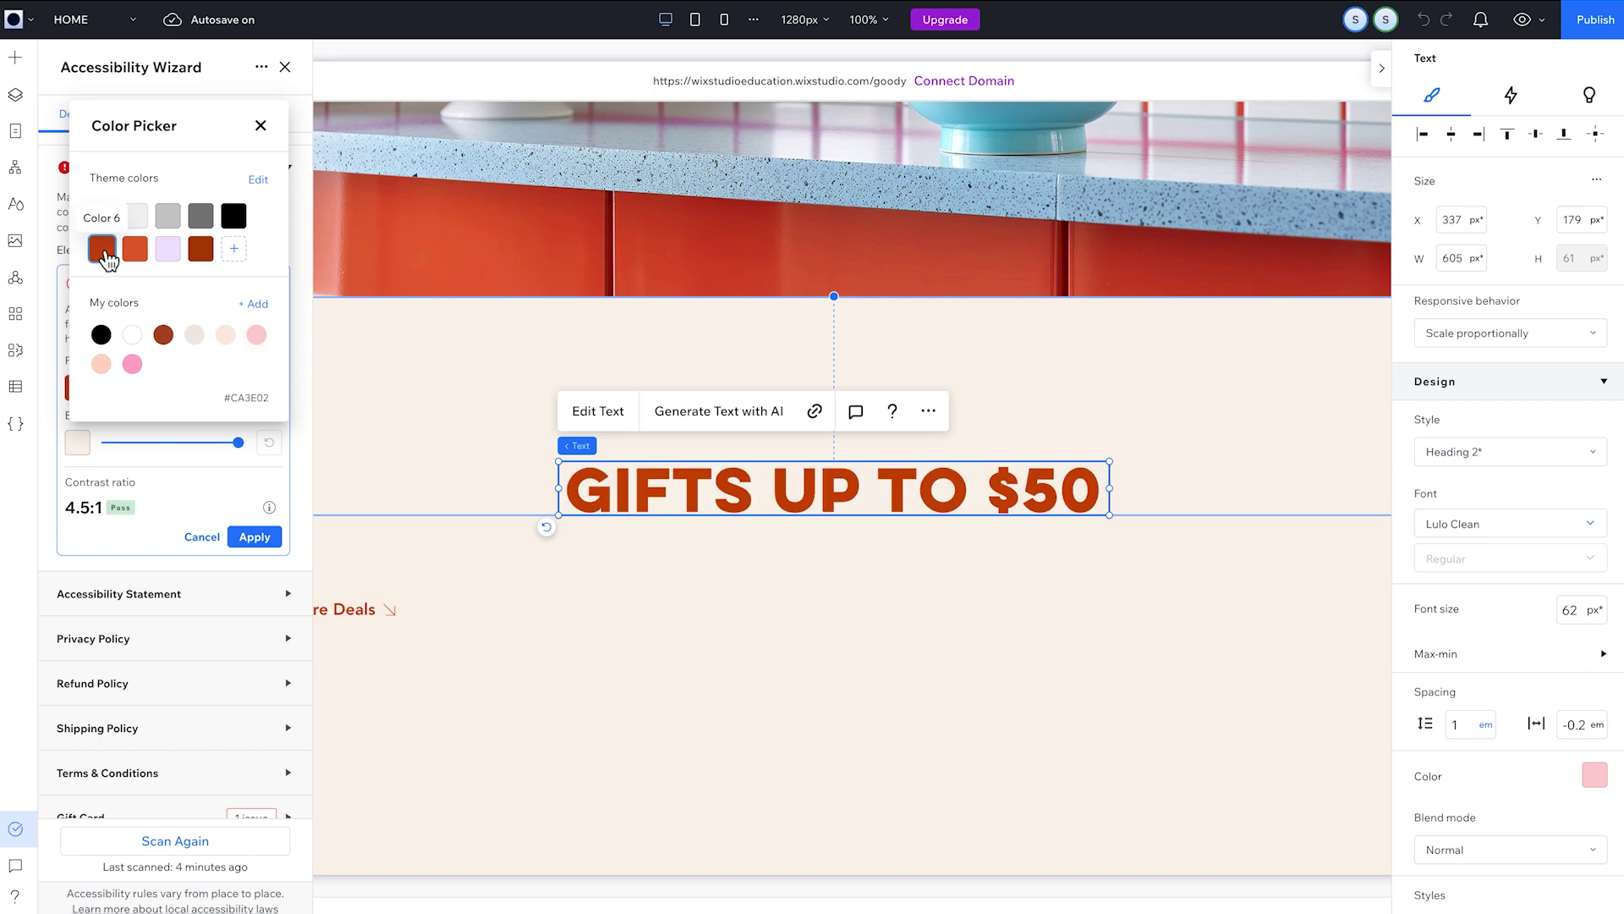
{"action": "left_click", "coordinate": [260, 125]}
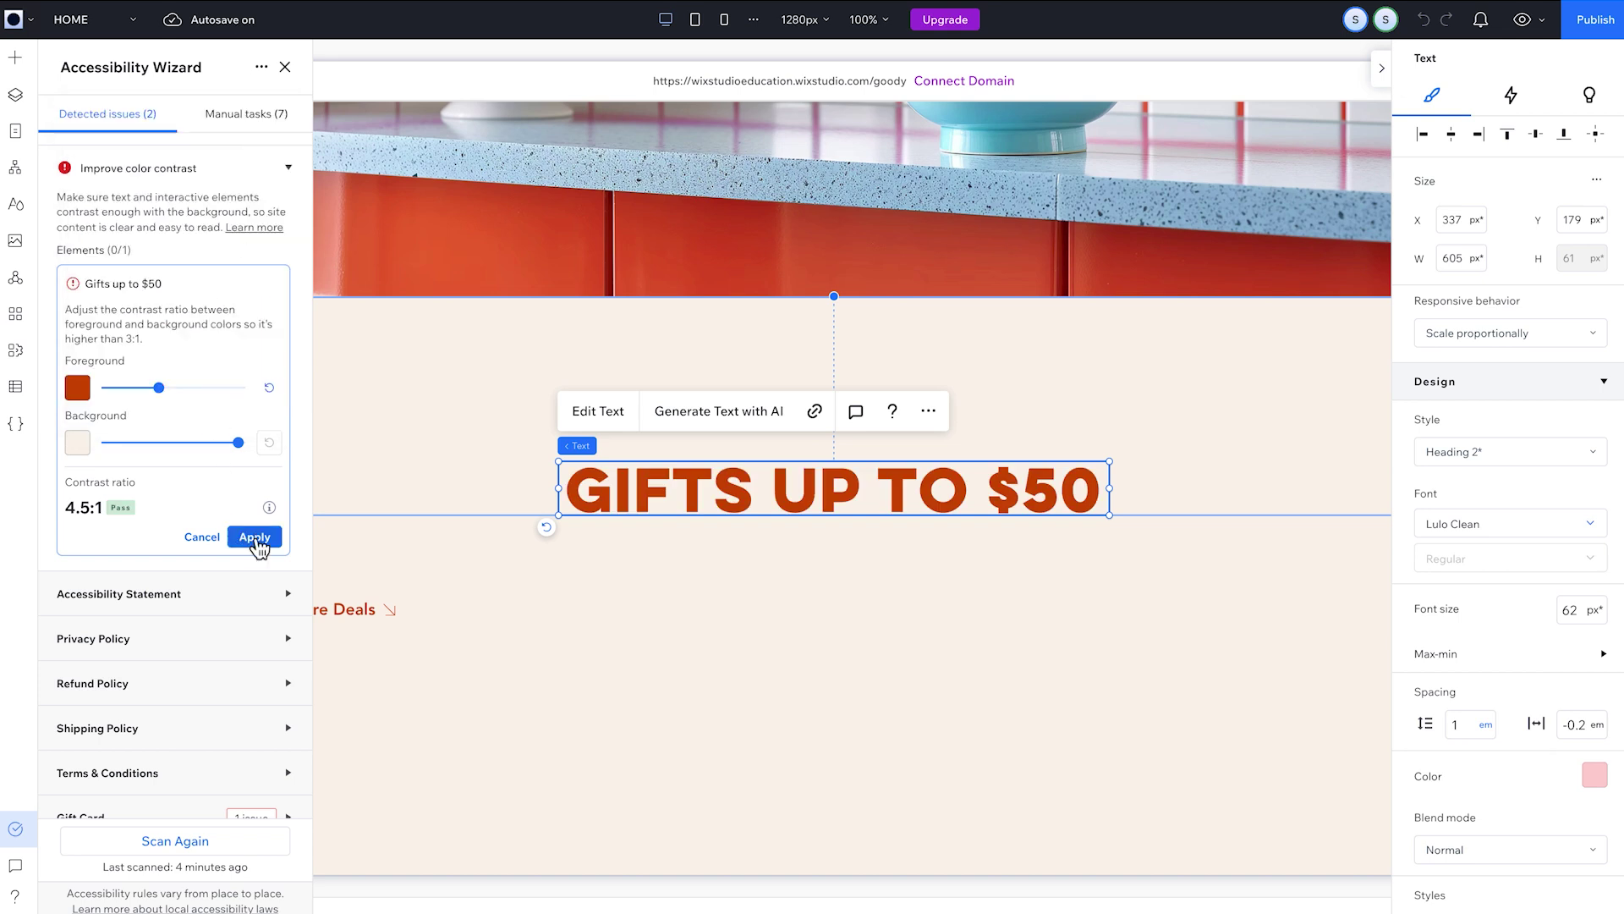
{"action": "left_click", "coordinate": [254, 537]}
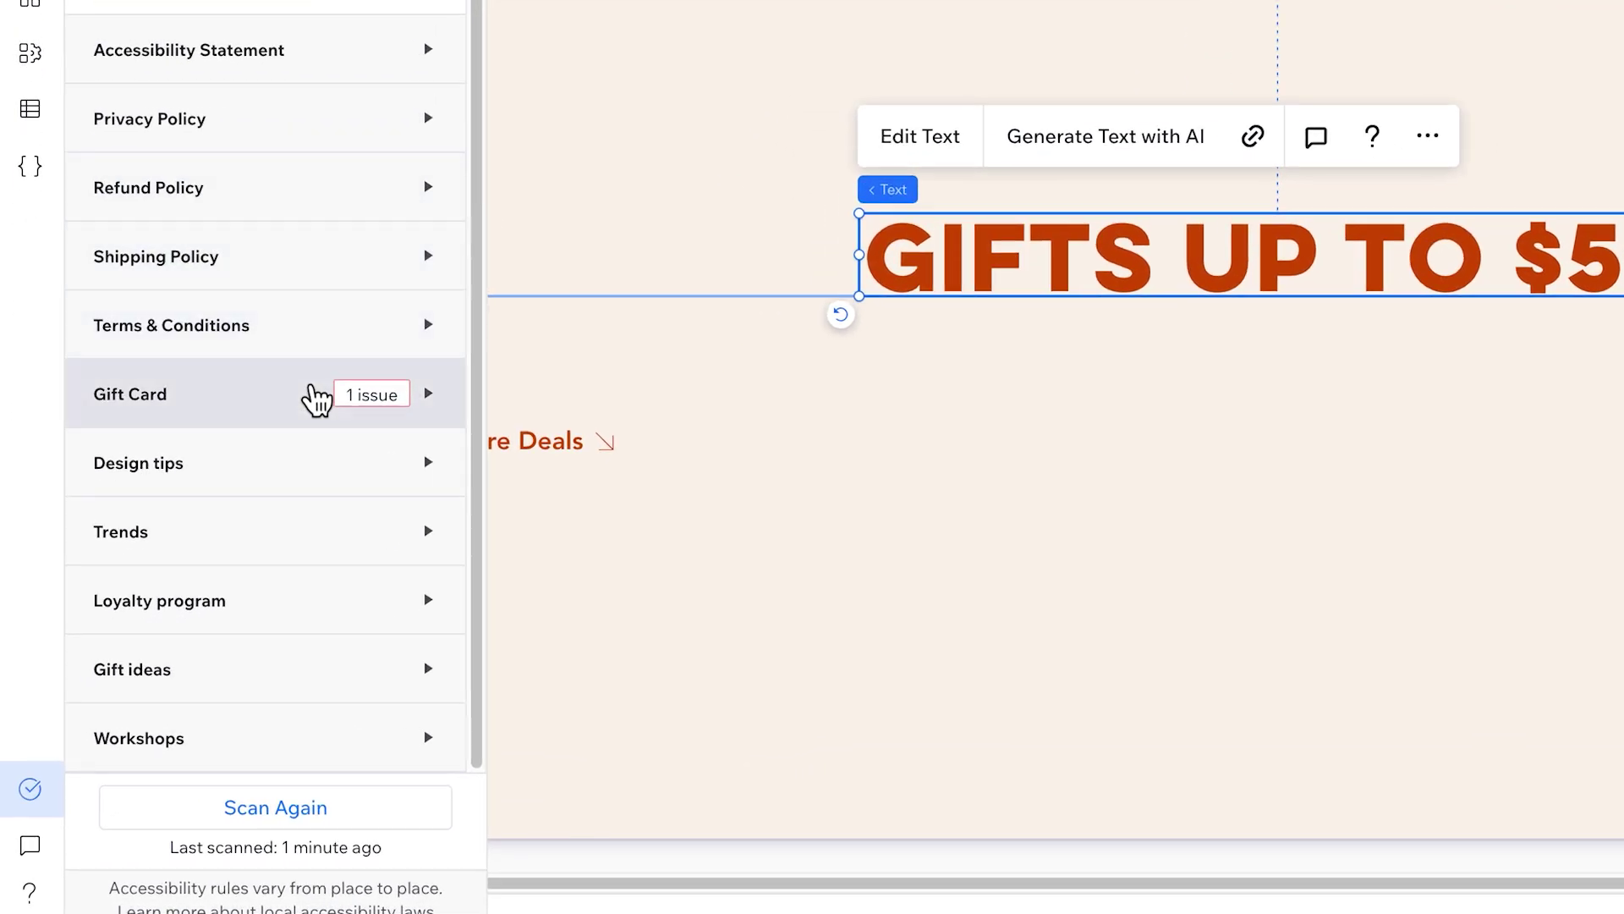
Add AI-generated alt text to Gift Card's three undescribed images.
{"action": "left_click", "coordinate": [317, 399]}
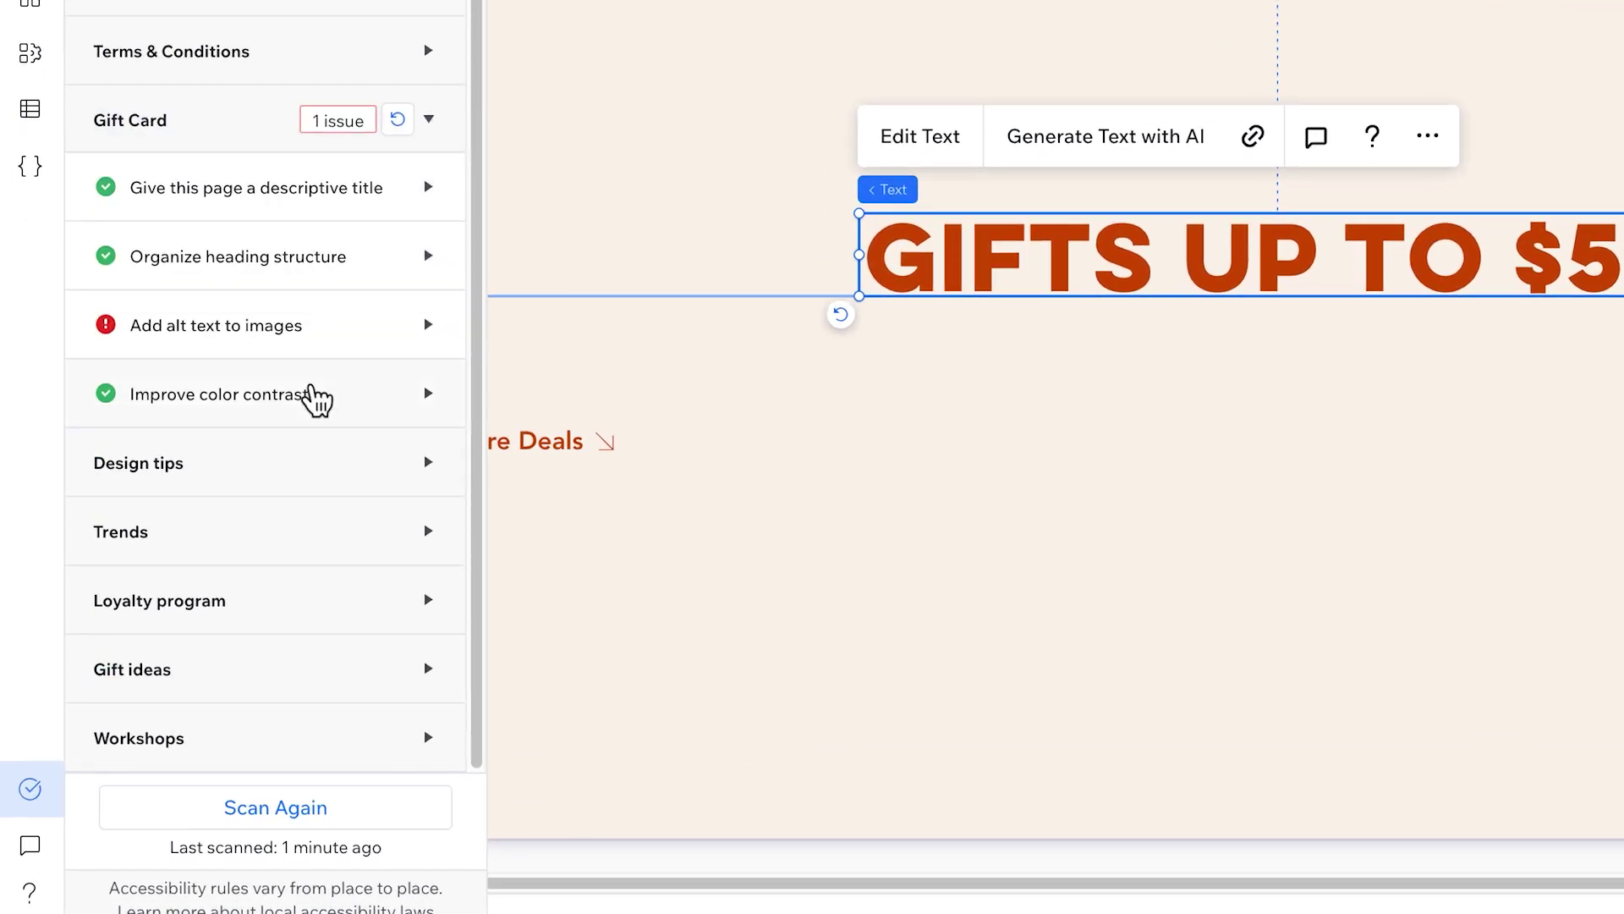
{"action": "left_click", "coordinate": [344, 346]}
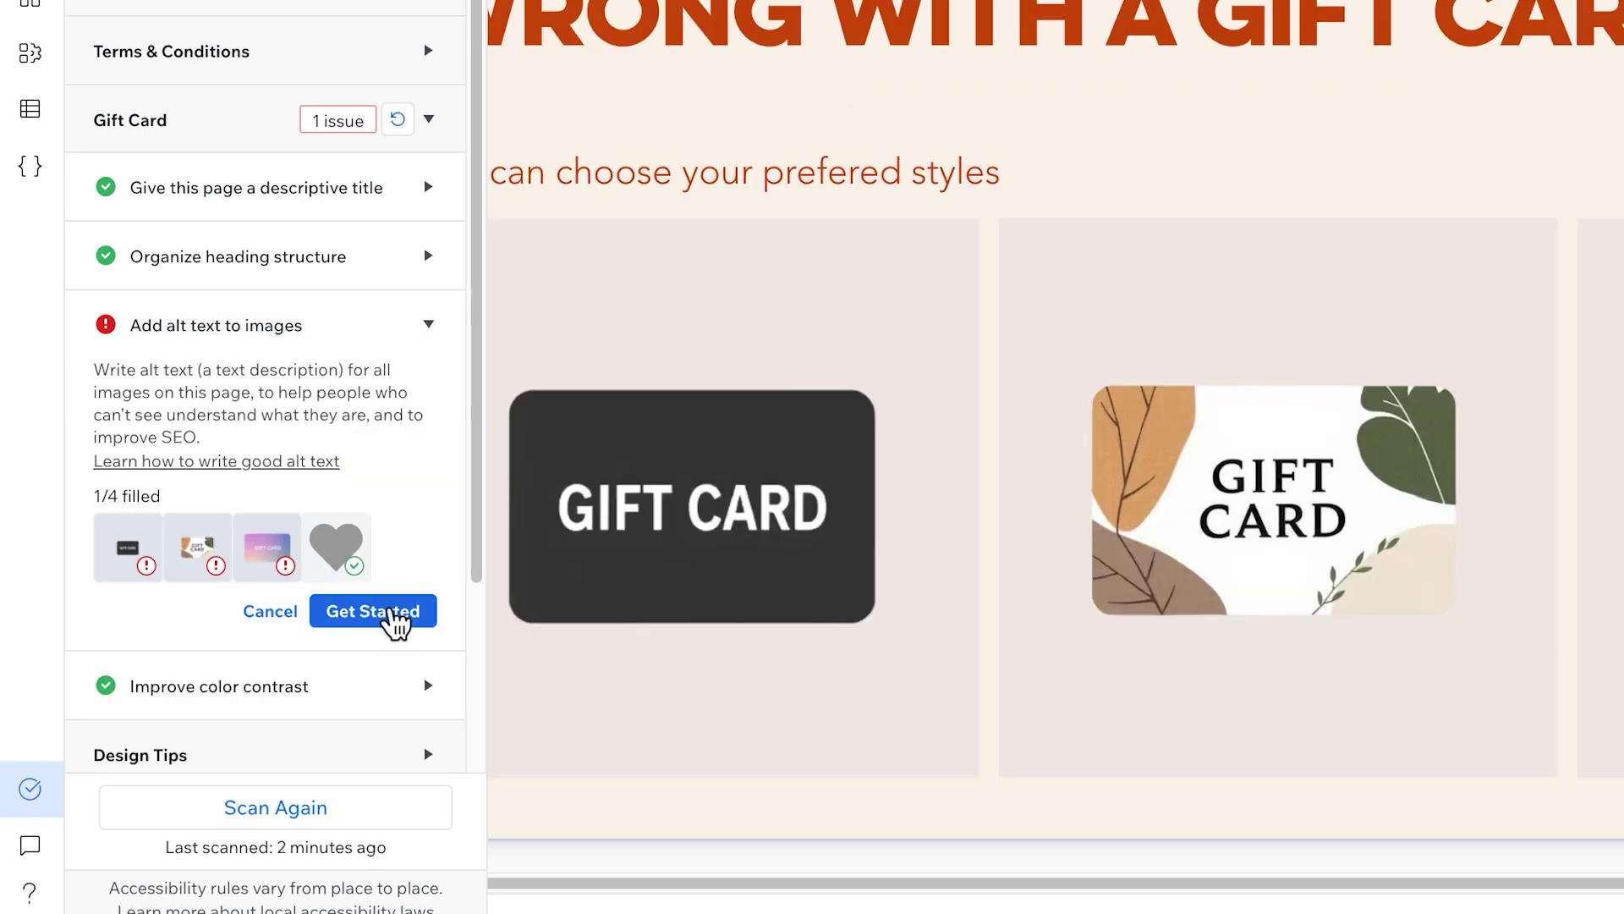
{"action": "left_click", "coordinate": [393, 611]}
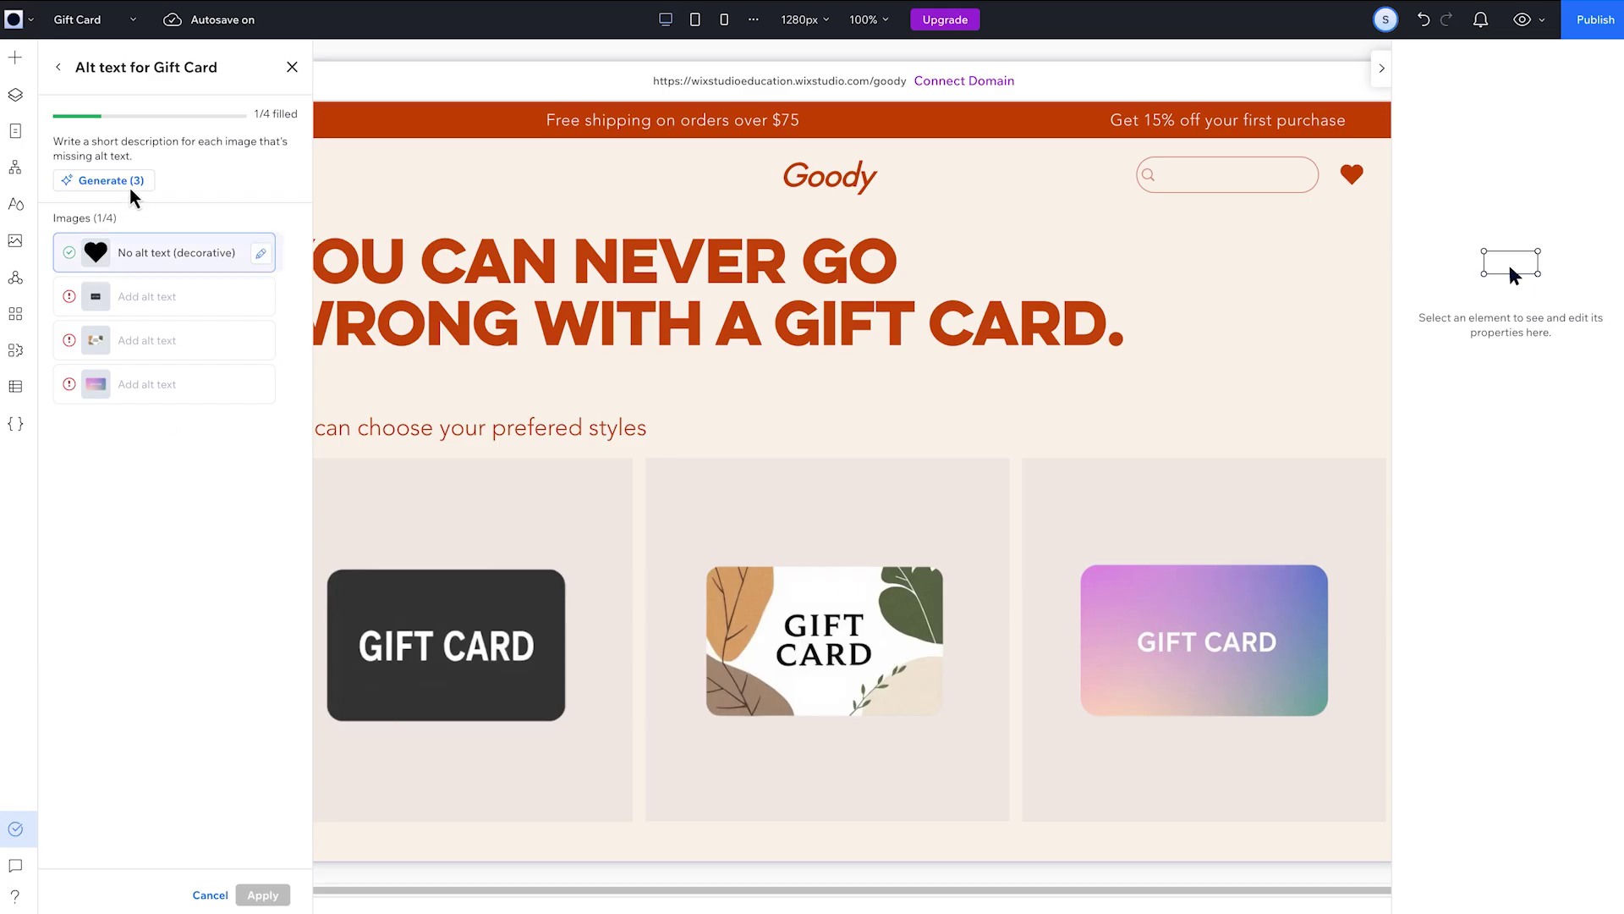
{"action": "left_click", "coordinate": [137, 183]}
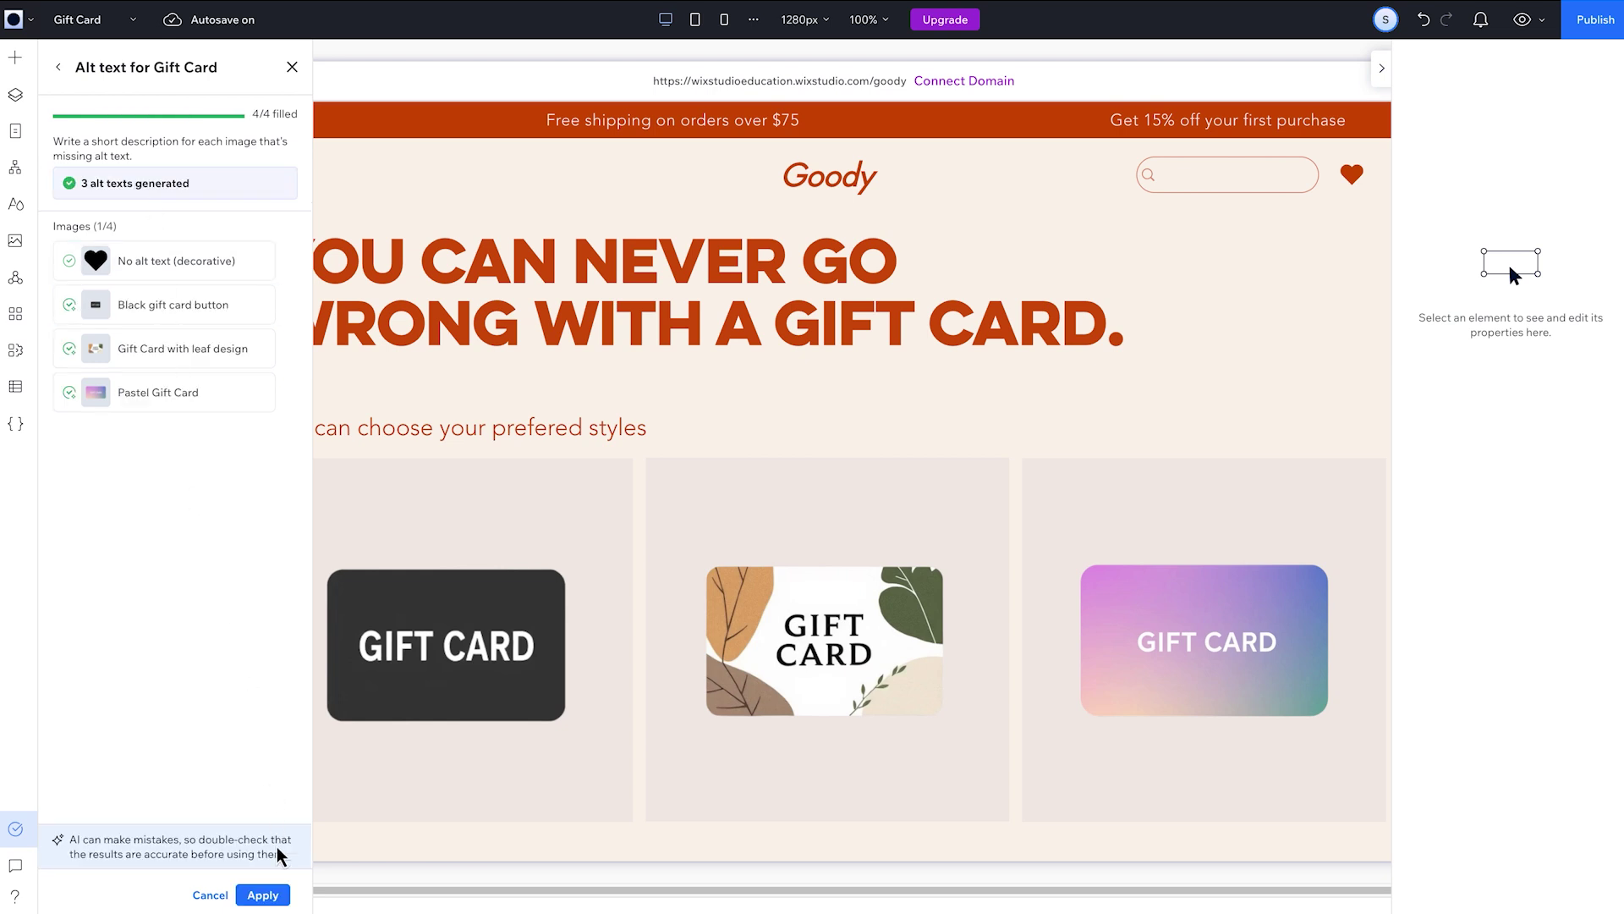
{"action": "left_click", "coordinate": [262, 895]}
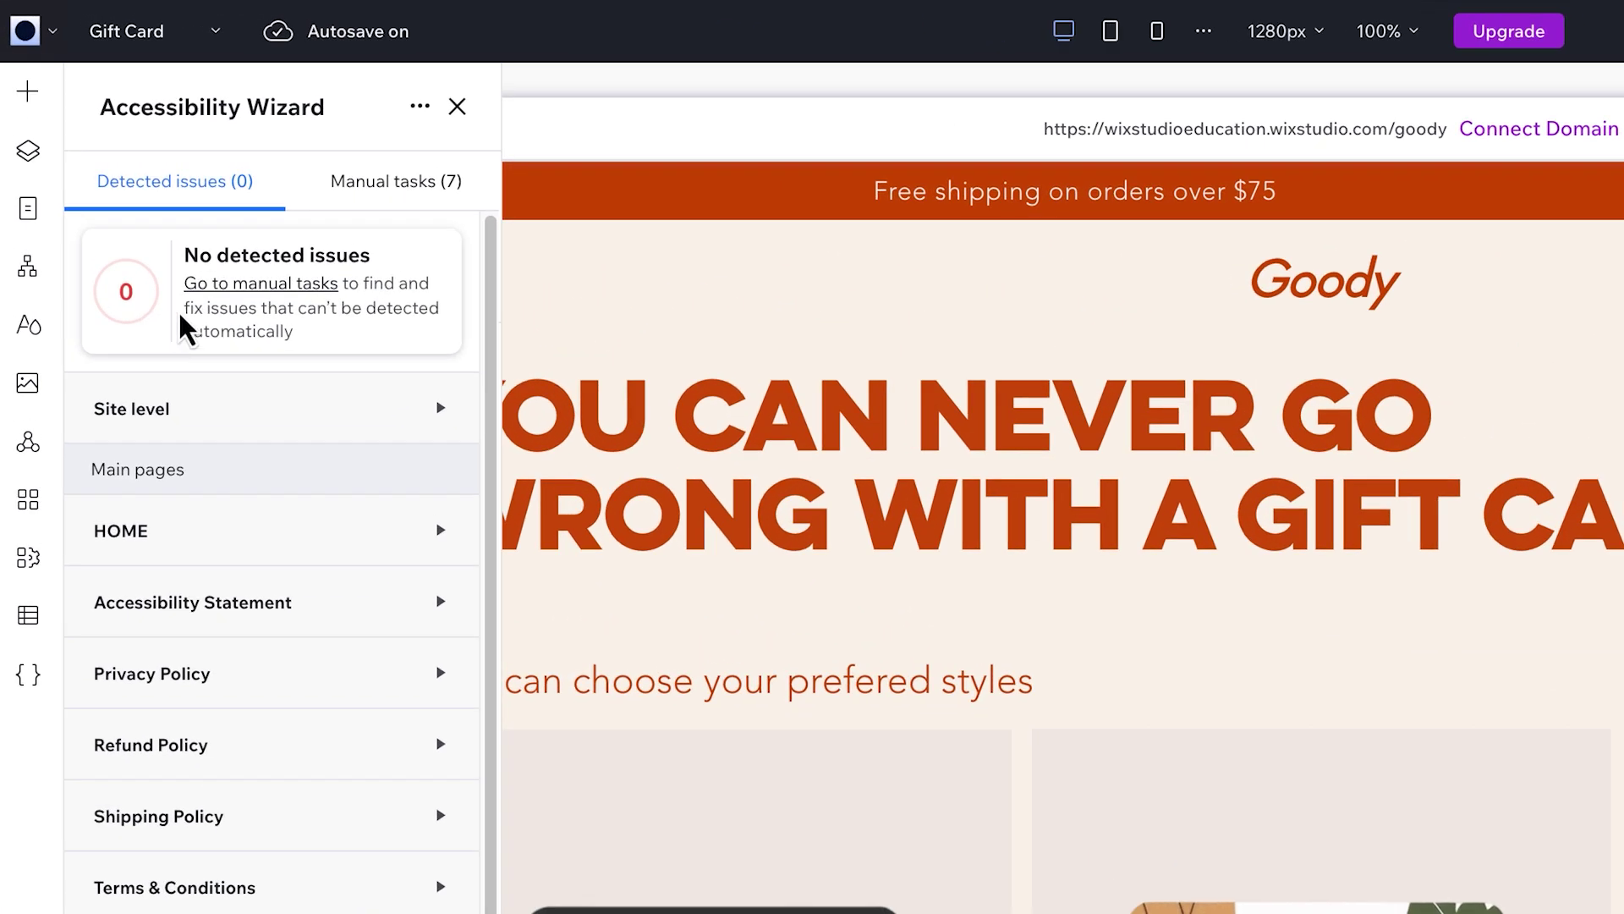
Switch to the Manual tasks (7) tab of the Accessibility Wizard.
{"action": "left_click", "coordinate": [398, 187]}
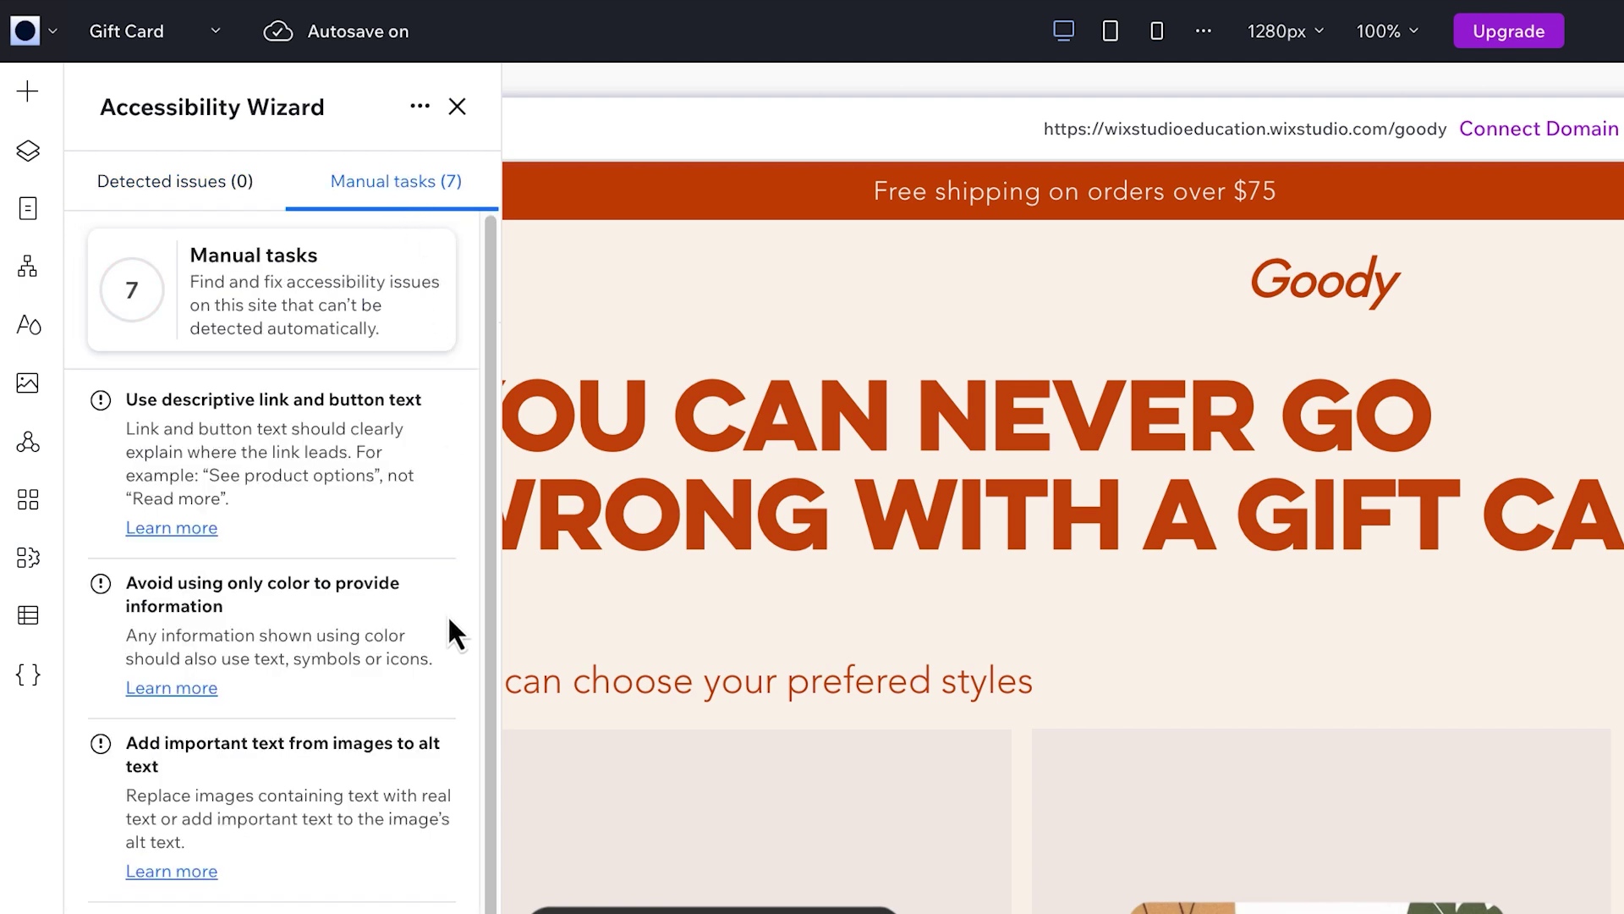
{"action": "scroll", "coordinate": [445, 871], "scroll_direction": "down", "scroll_amount": 2}
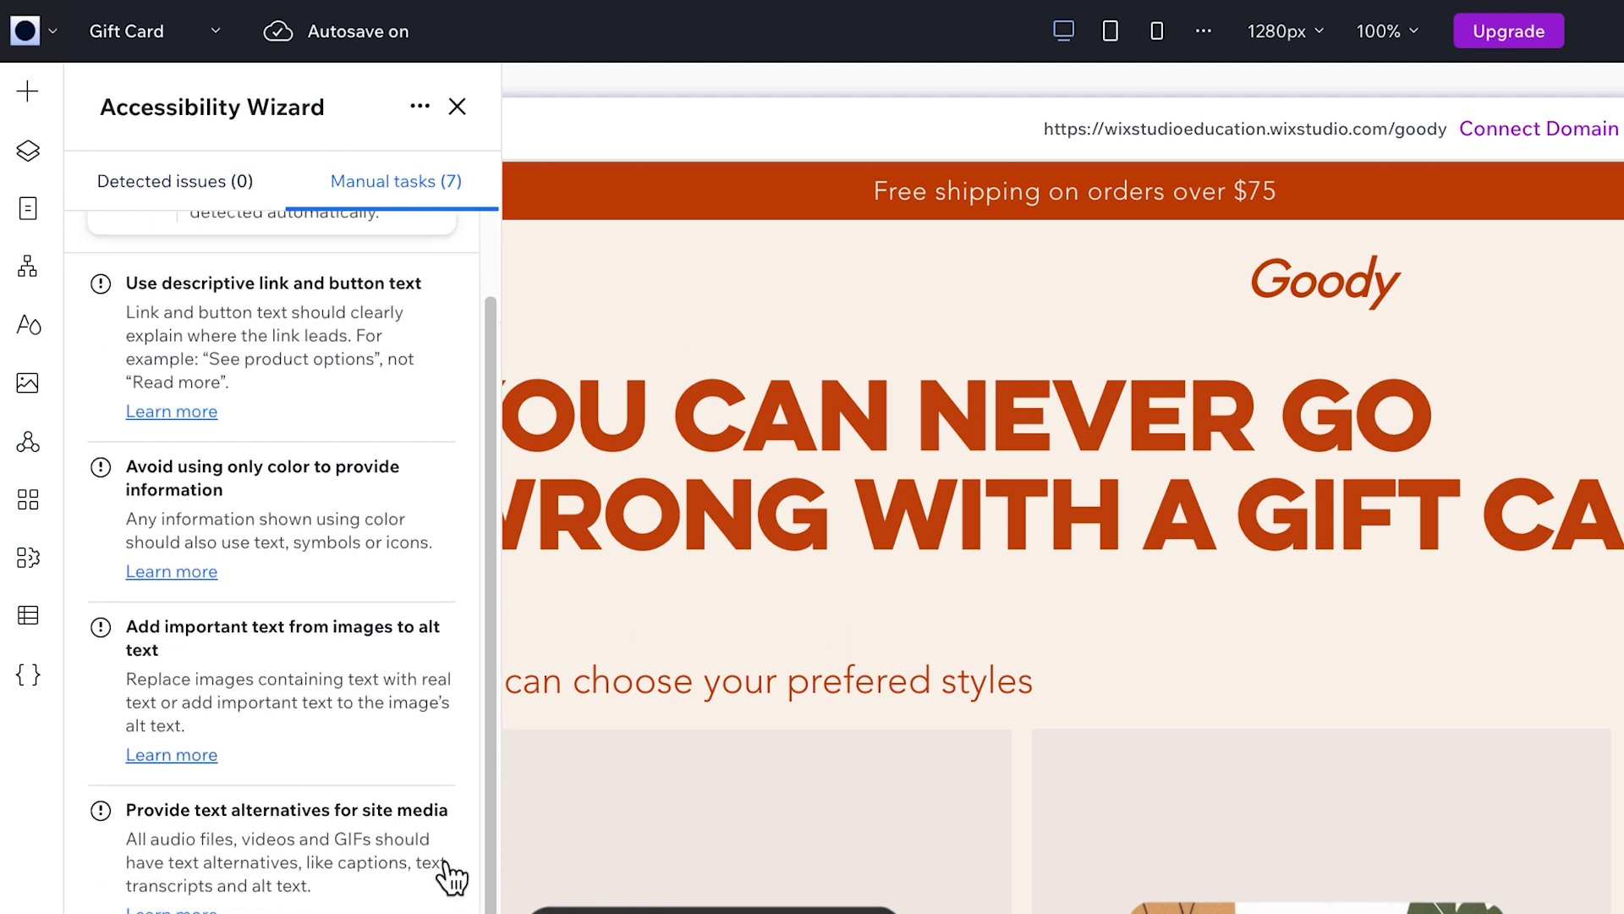
{"action": "scroll", "coordinate": [446, 871], "scroll_direction": "down", "scroll_amount": 1}
{"action": "scroll", "coordinate": [447, 873], "scroll_direction": "down", "scroll_amount": 1}
{"action": "scroll", "coordinate": [448, 874], "scroll_direction": "down", "scroll_amount": 1}
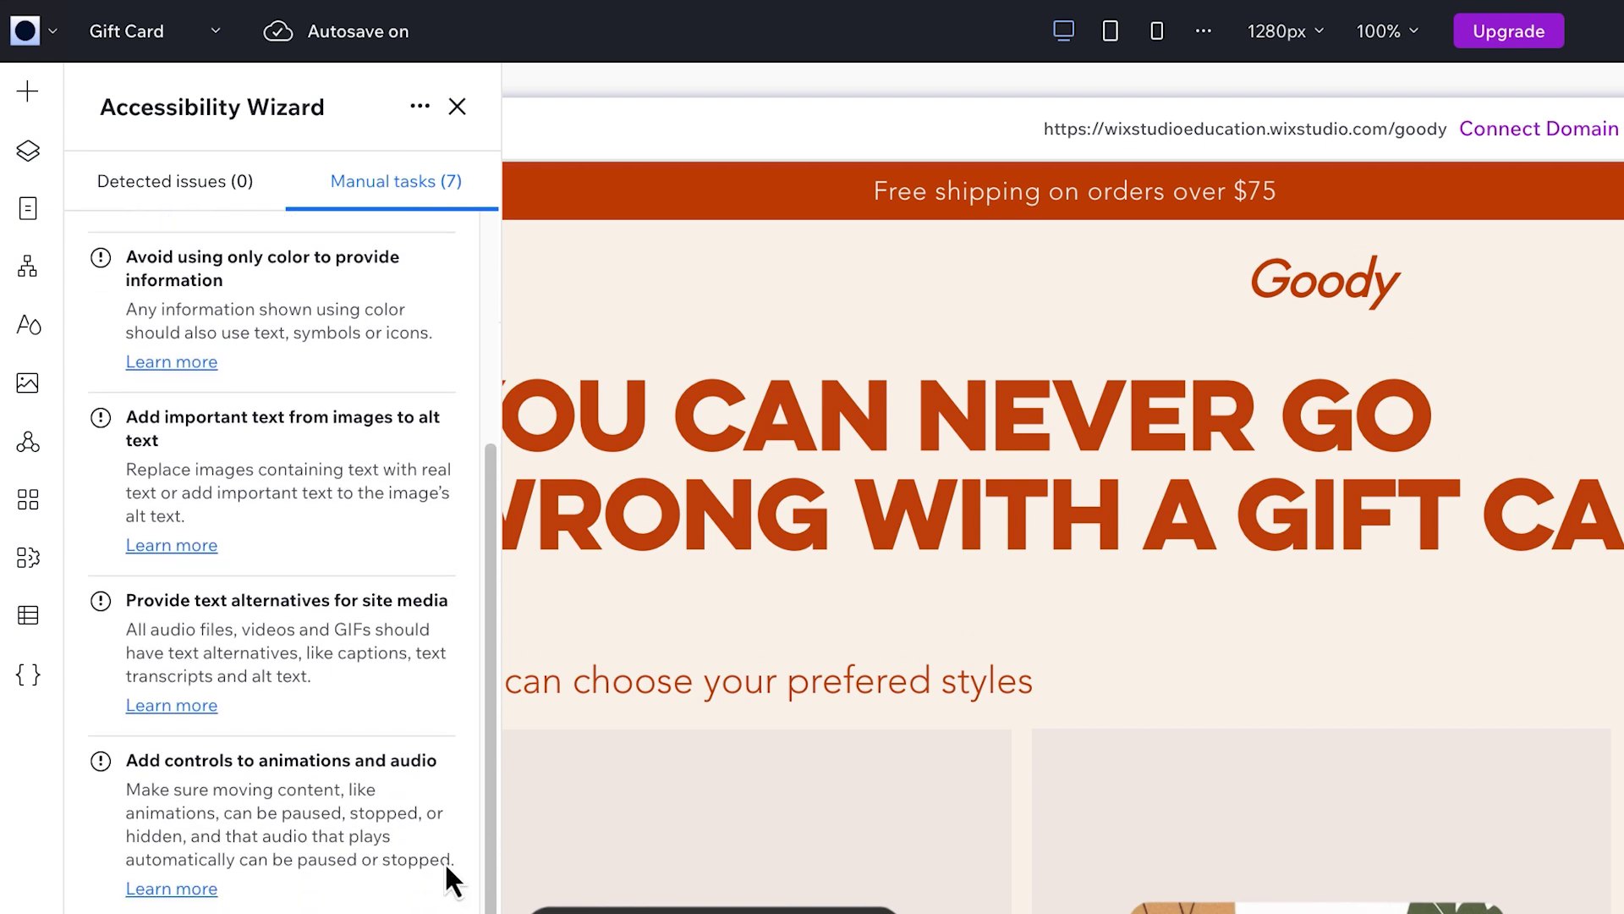
{"action": "scroll", "coordinate": [446, 874], "scroll_direction": "down", "scroll_amount": 1}
{"action": "scroll", "coordinate": [447, 874], "scroll_direction": "down", "scroll_amount": 1}
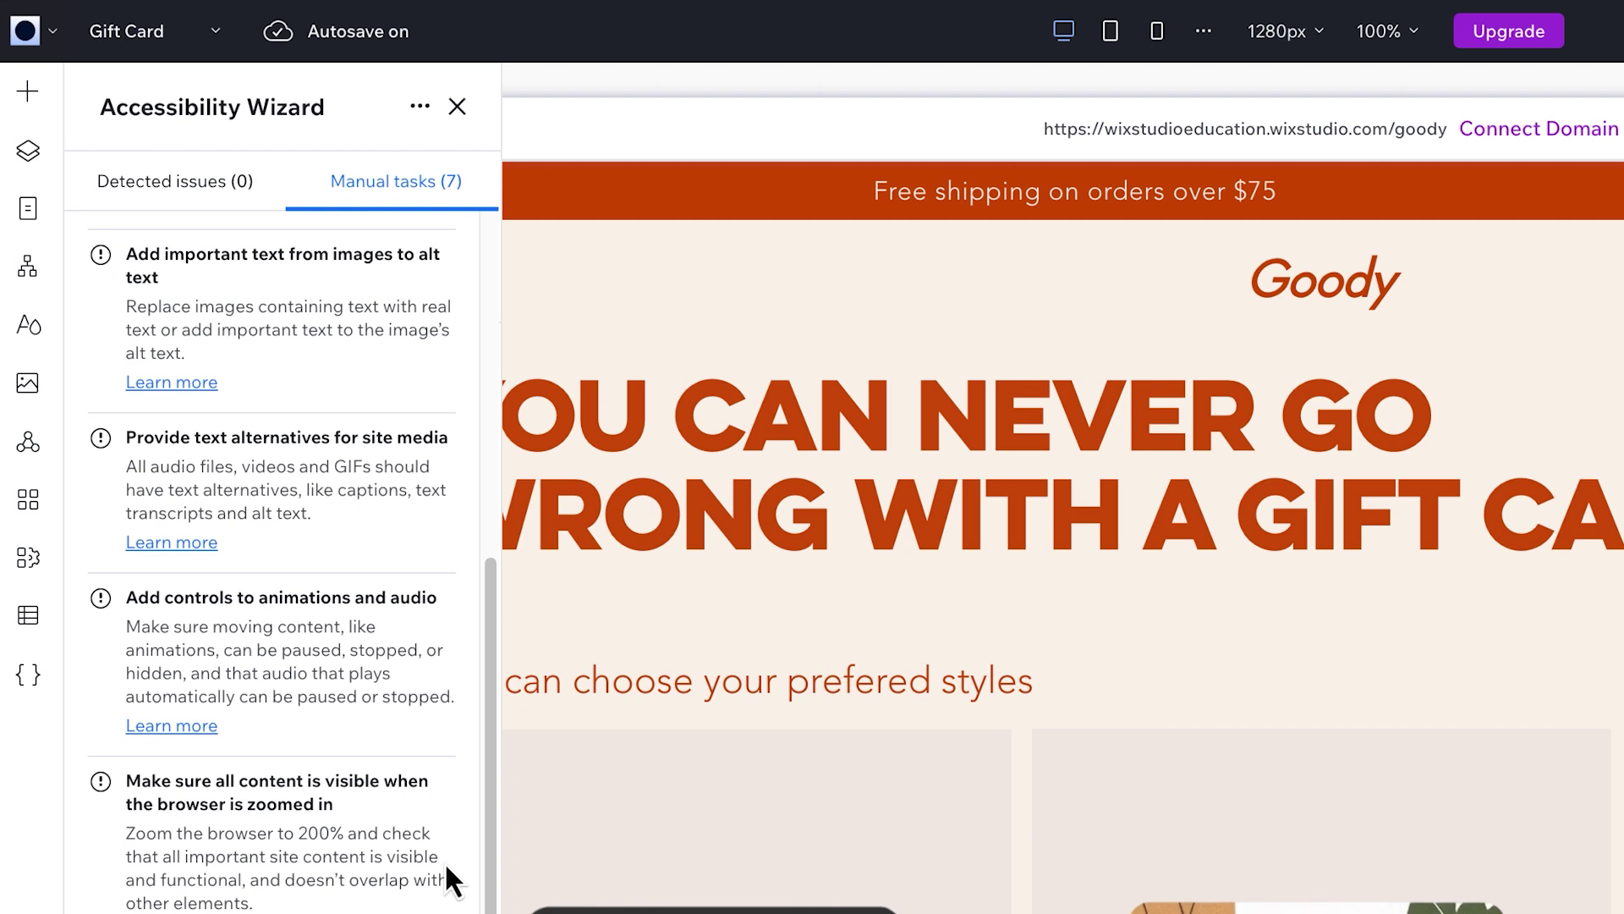
{"action": "scroll", "coordinate": [448, 875], "scroll_direction": "up", "scroll_amount": 1}
{"action": "scroll", "coordinate": [447, 876], "scroll_direction": "up", "scroll_amount": 2}
{"action": "scroll", "coordinate": [447, 875], "scroll_direction": "up", "scroll_amount": 2}
{"action": "scroll", "coordinate": [457, 900], "scroll_direction": "up", "scroll_amount": 2}
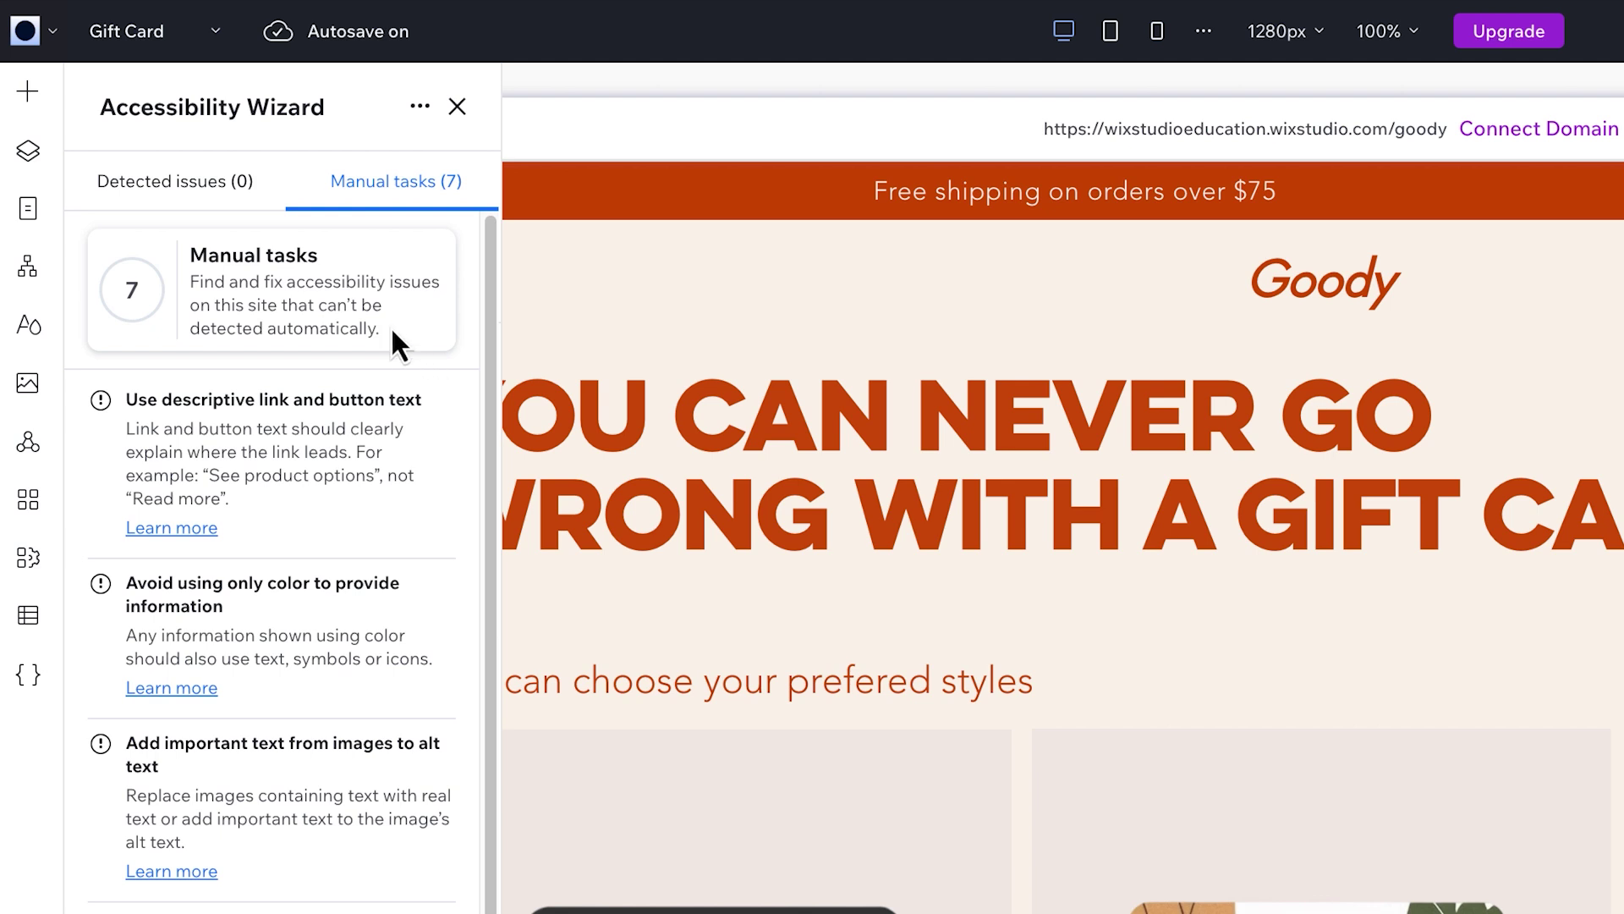
Switch back to the Detected issues (0) tab.
{"action": "left_click", "coordinate": [226, 193]}
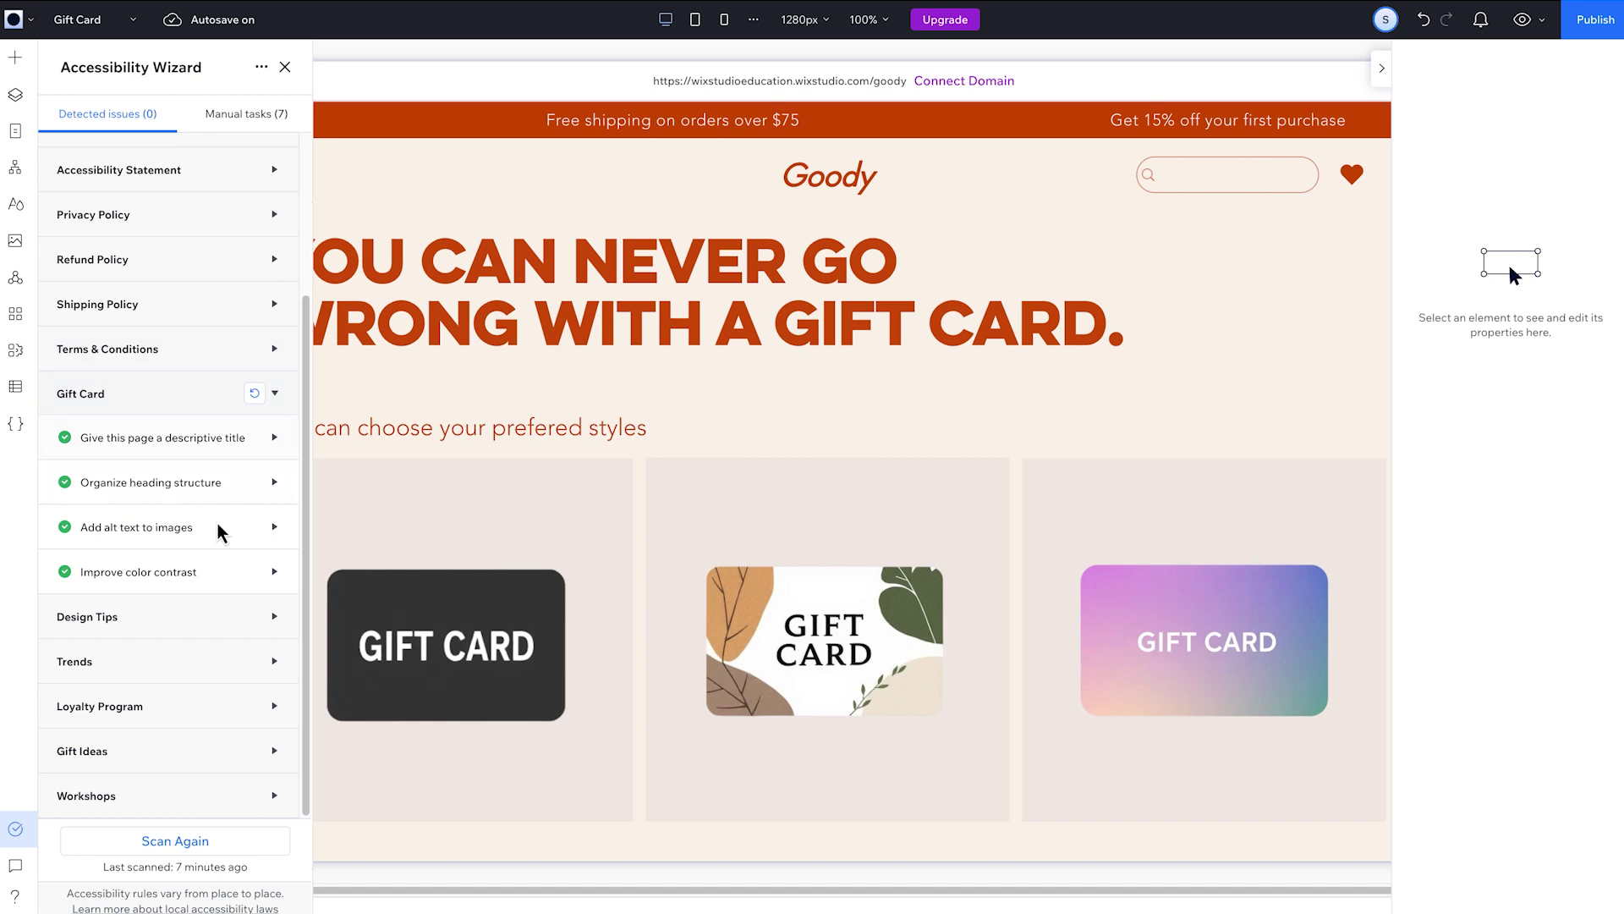